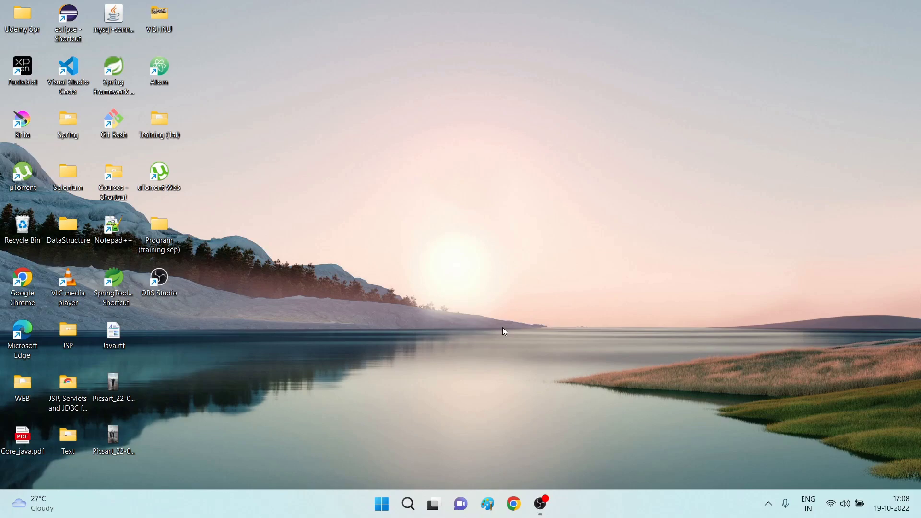
Open Command Prompt and run java -version
left_click(408, 505)
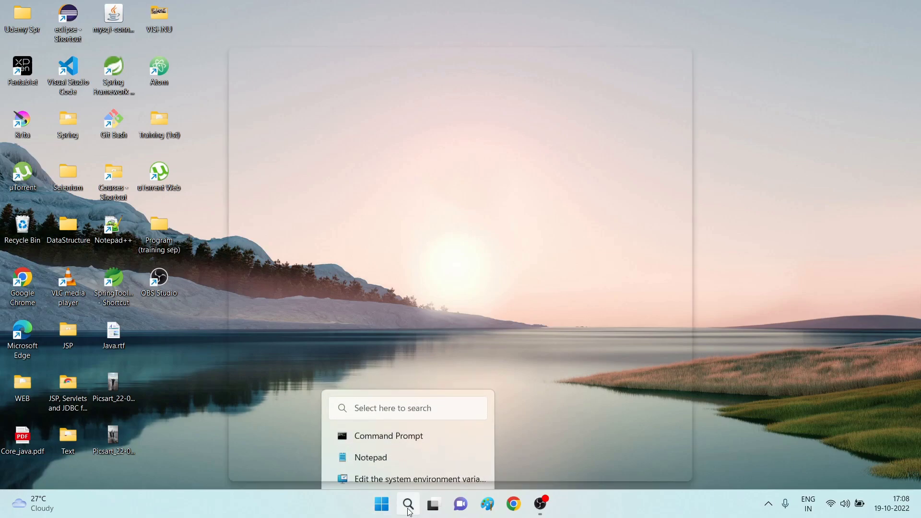
type("cmd")
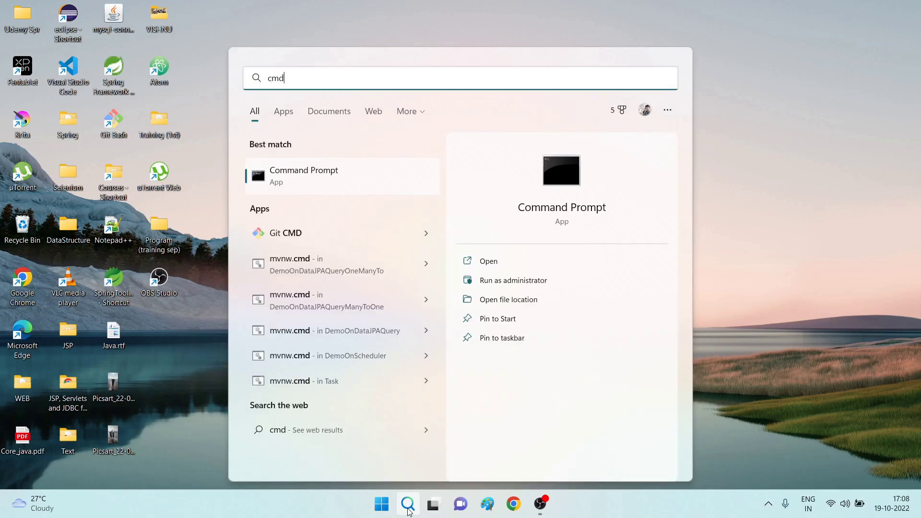
key("Return")
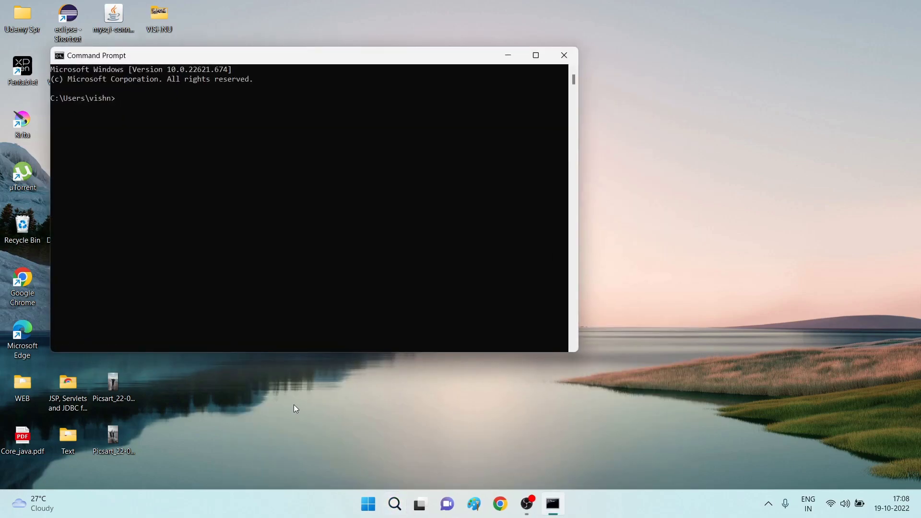
scroll(168, 163, "up", 4)
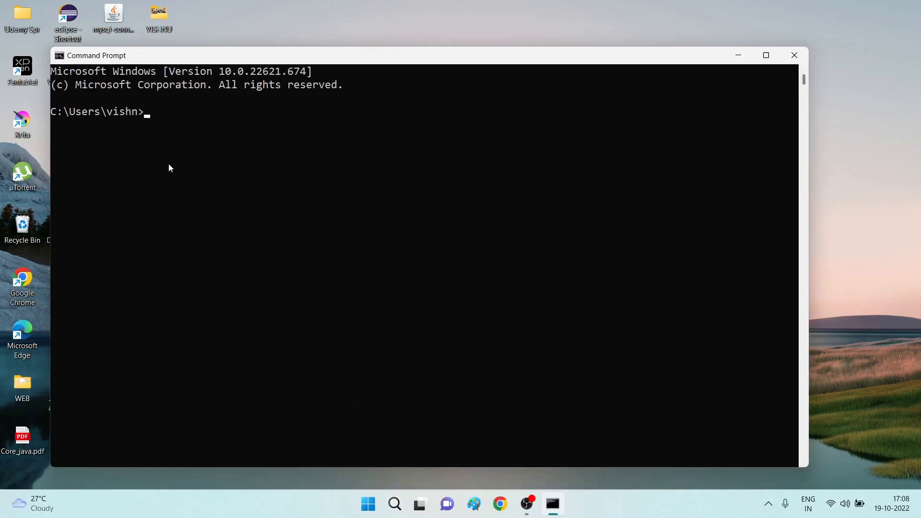
left_click(166, 165)
type("java -vertsio")
key("BackSpace")
key("BackSpace")
key("BackSpace")
key("BackSpace")
type("sion")
key("Return")
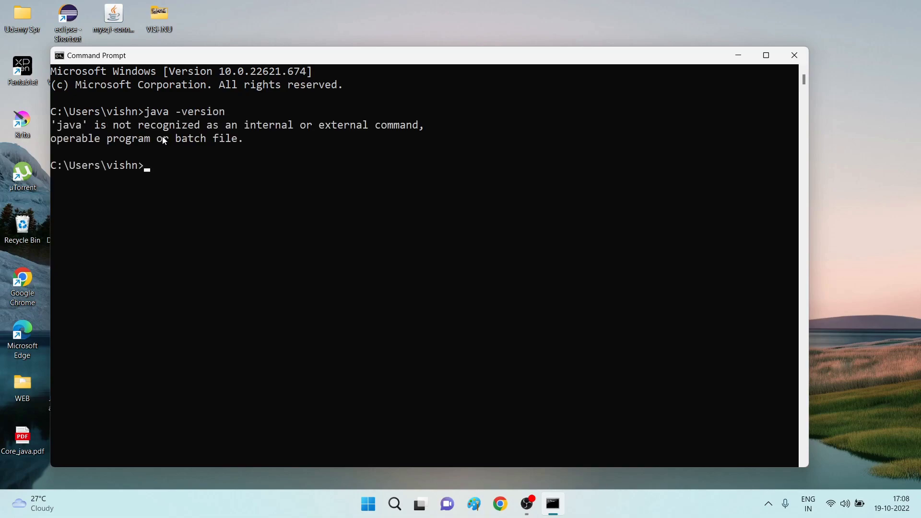
Highlight the 'java is not recognized' error lines, then close Command Prompt
left_click_drag(243, 140, 293, 125)
left_click(272, 125)
left_click_drag(173, 116, 140, 115)
left_click(245, 142)
left_click_drag(246, 143, 56, 128)
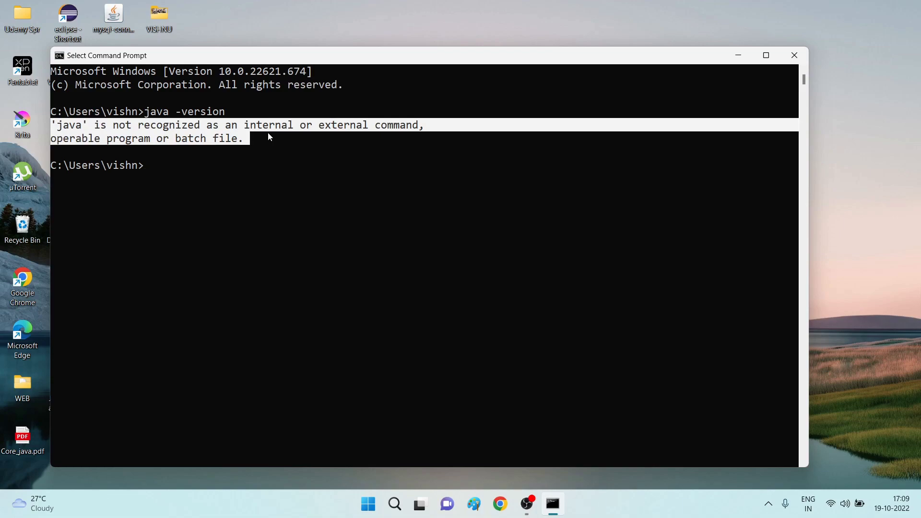
left_click(421, 179)
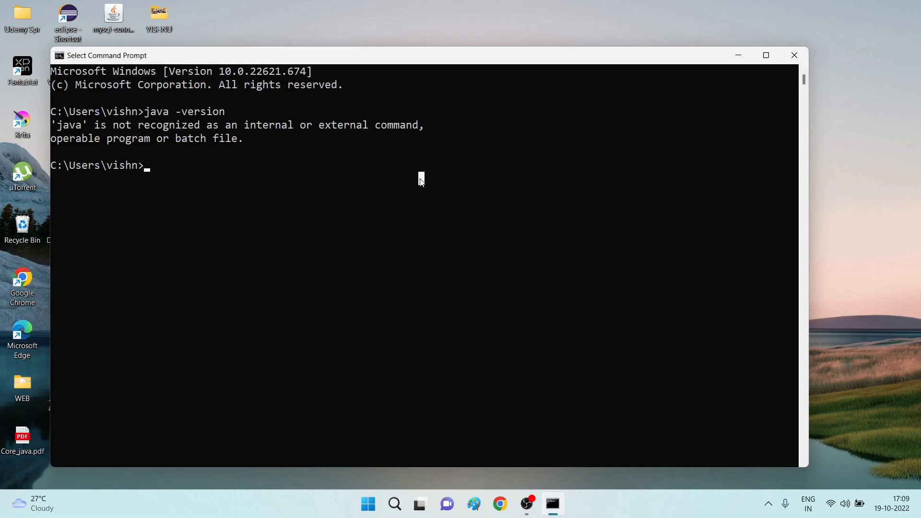
left_click(786, 53)
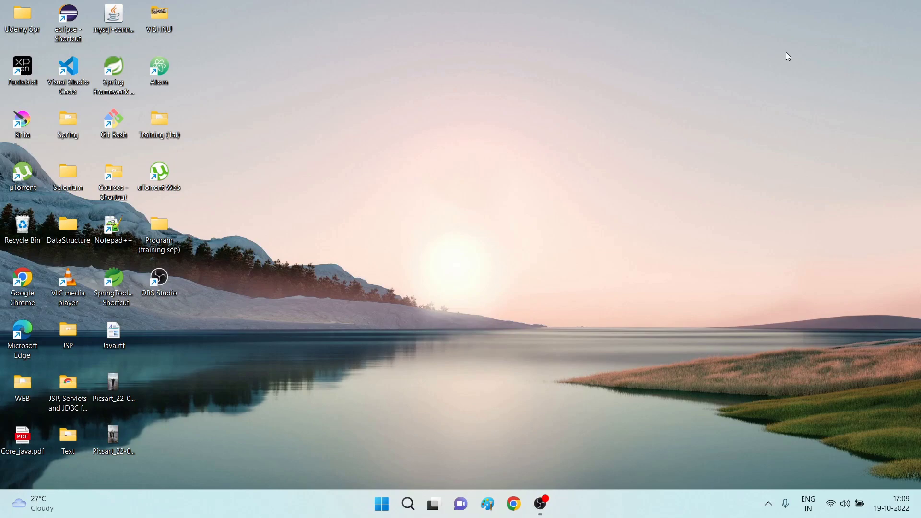
Open Chrome and search Google for 'java download'
left_click(514, 504)
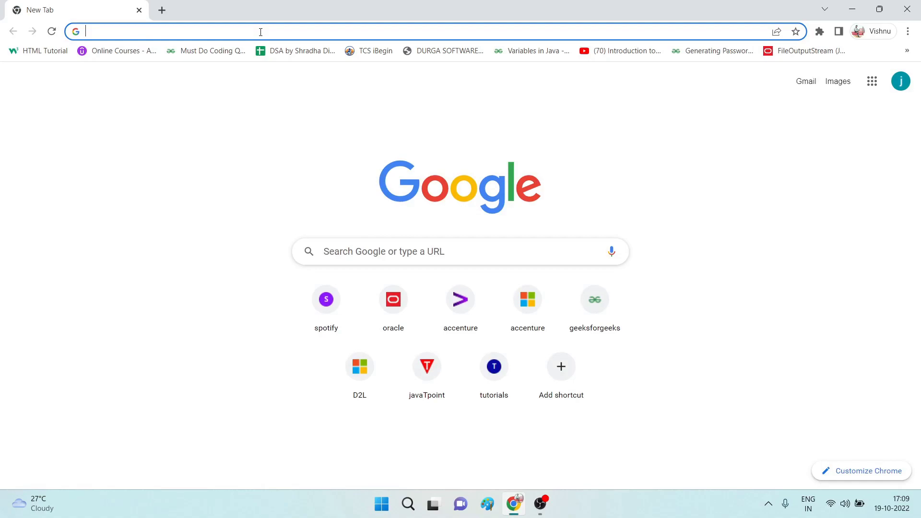
type("java")
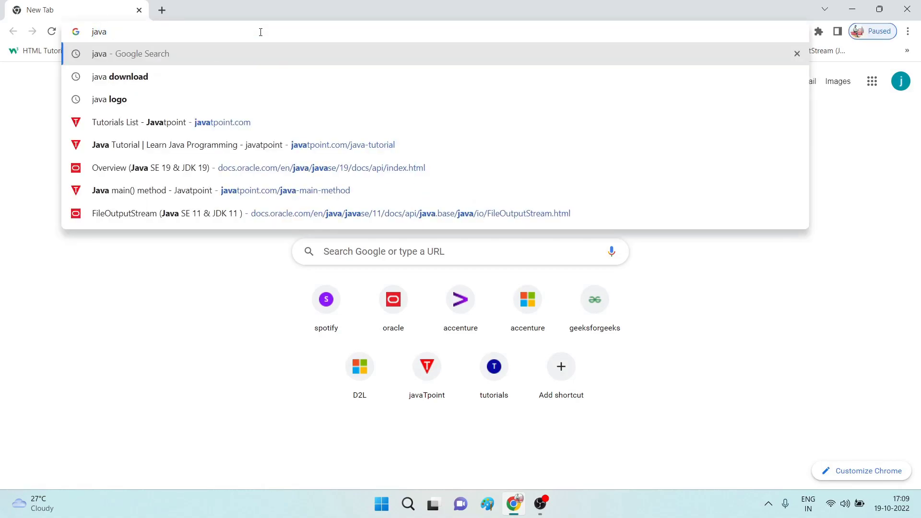
key("Down")
key("Return")
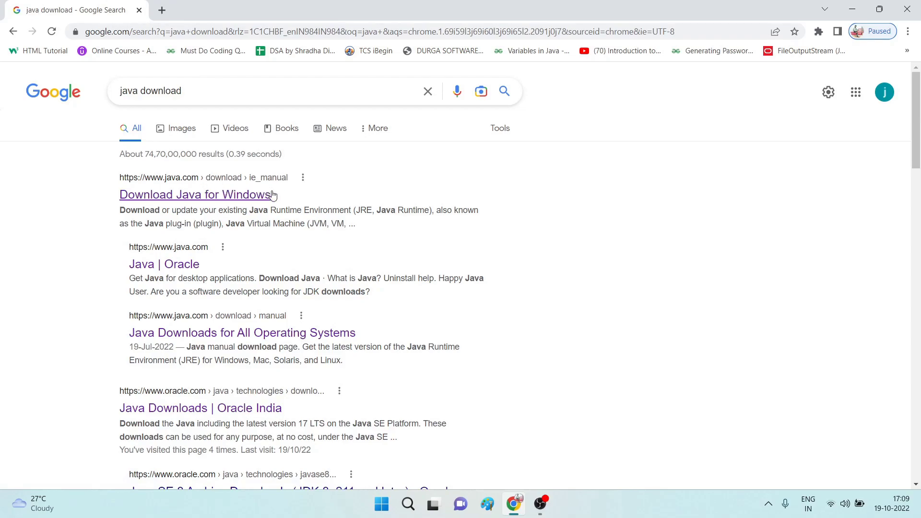
scroll(273, 194, "down", 3)
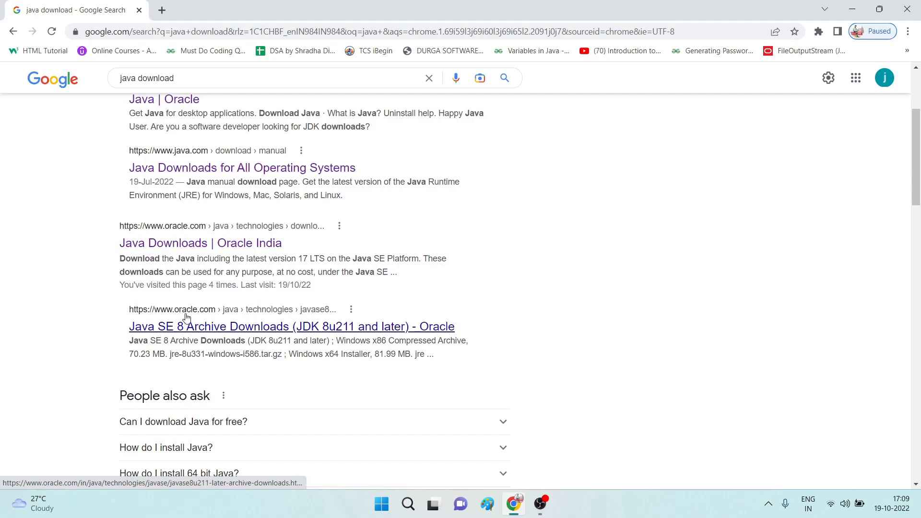
On Oracle's Java Downloads page, download the JDK 19 Windows x64 Installer
left_click(166, 245)
scroll(166, 246, "down", 4)
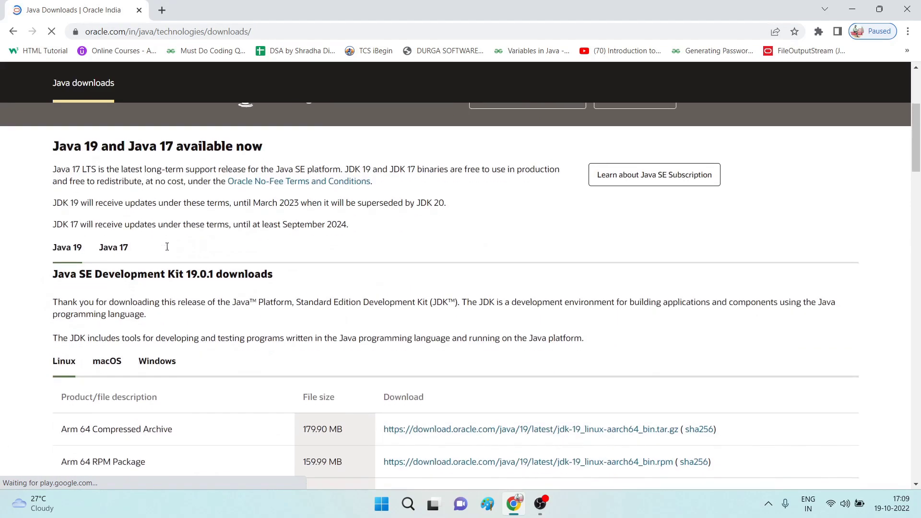
scroll(167, 247, "down", 1)
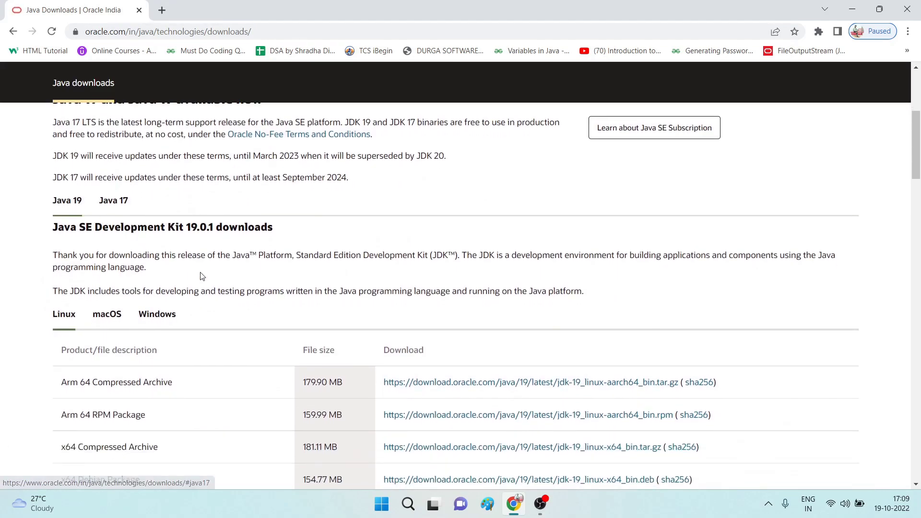
scroll(202, 277, "down", 1)
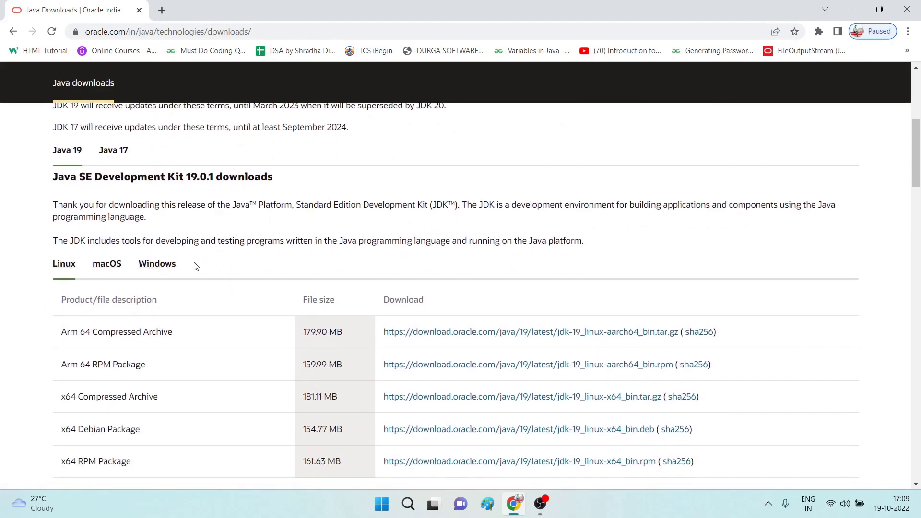
left_click(157, 266)
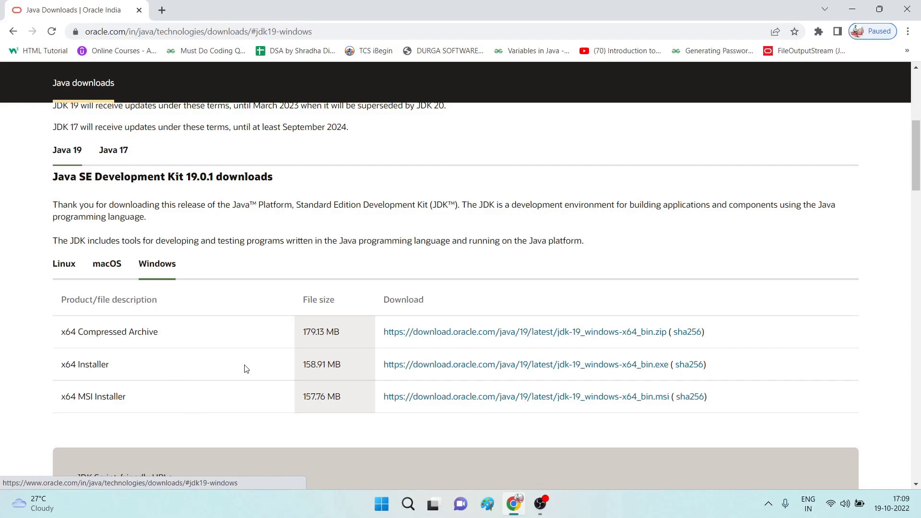
left_click(437, 367)
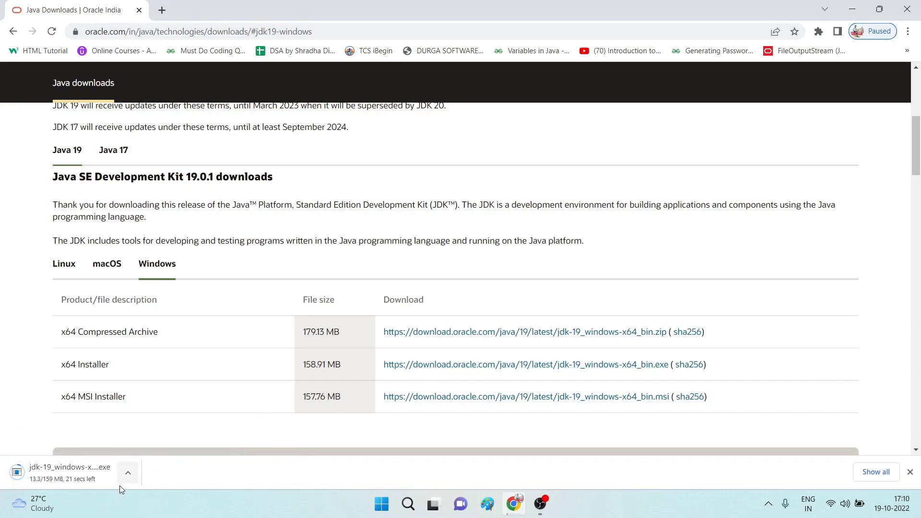
Dismiss the finished jdk-19_windows-x64_bin.exe download bar and close Chrome
mouse_move(97, 491)
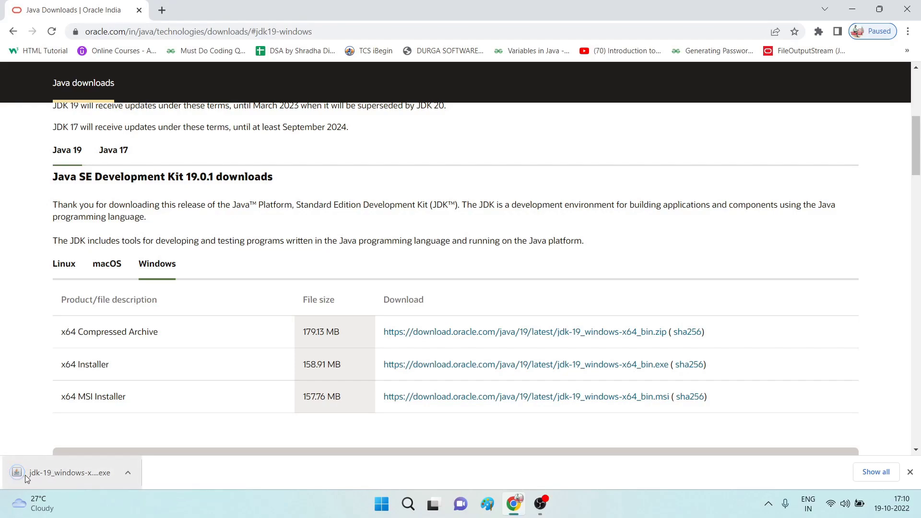
left_click(128, 473)
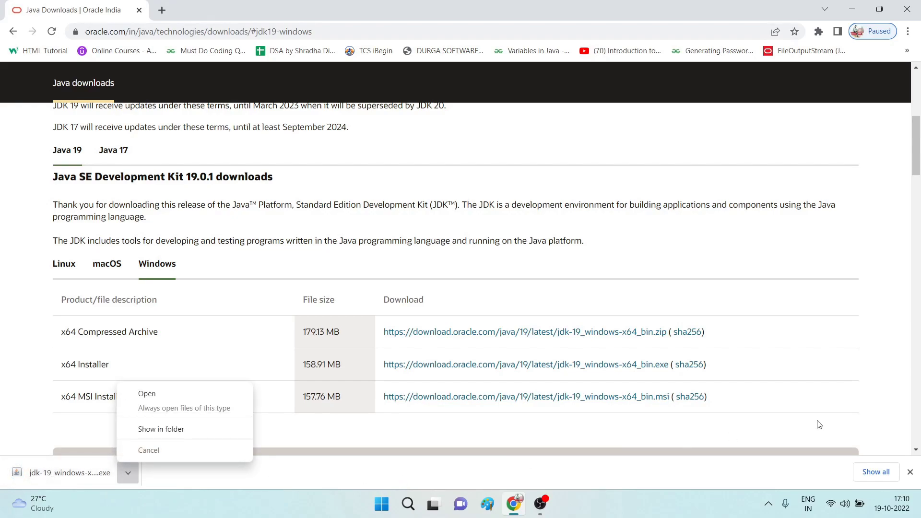
left_click(910, 472)
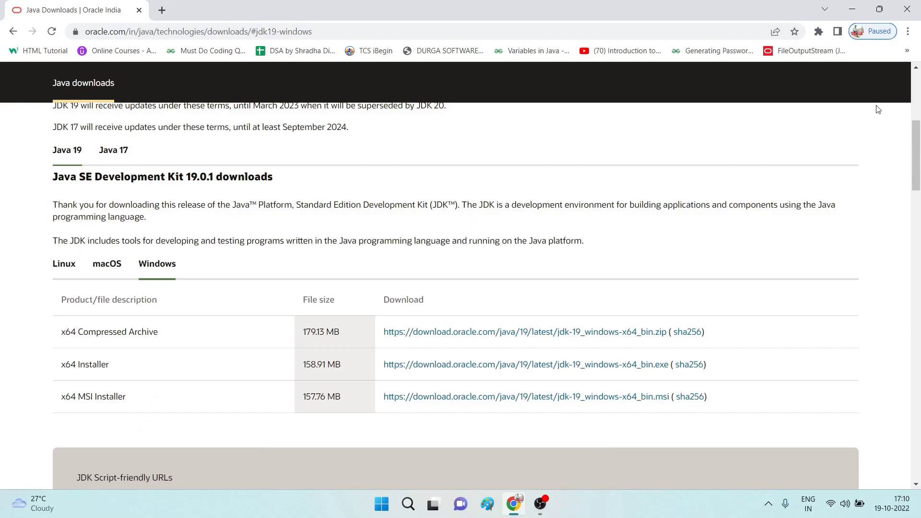
left_click(908, 8)
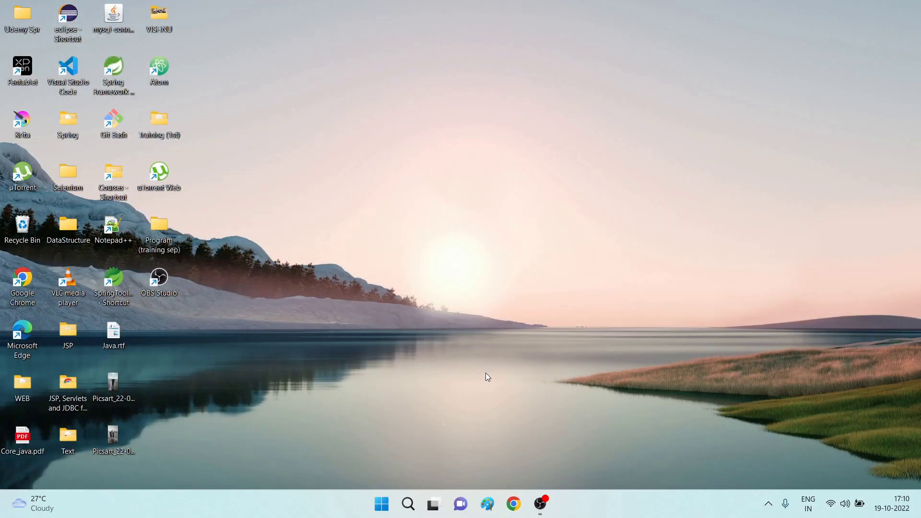
Run the jdk-19 installer from Downloads and install JDK 19.0.1 to the default folder
double_click(64, 229)
left_click(39, 107)
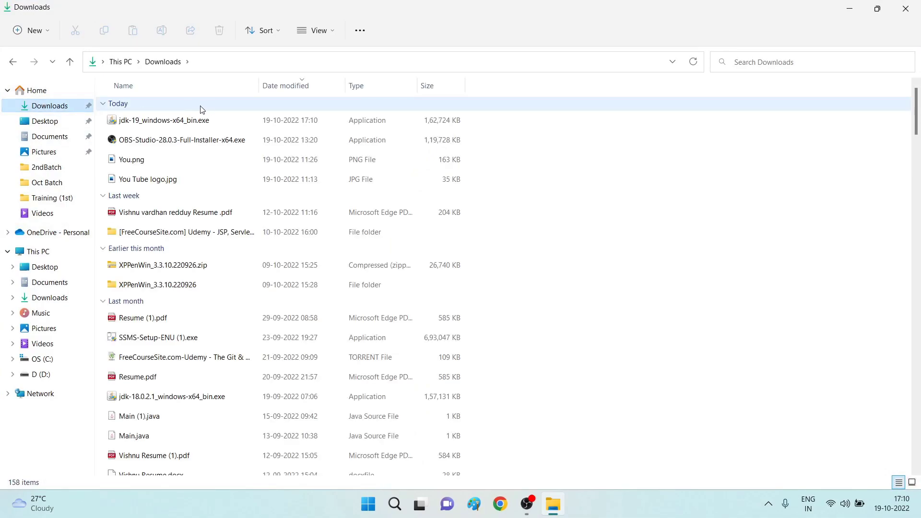
double_click(217, 124)
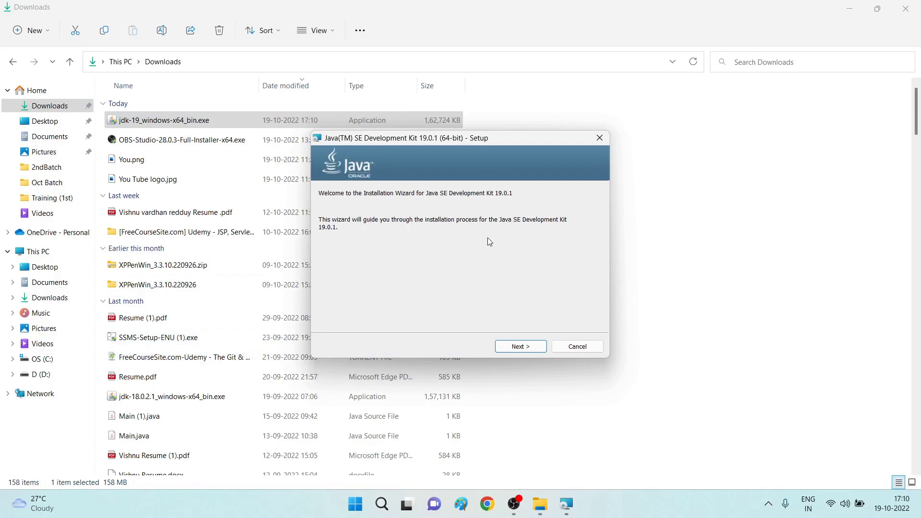
left_click(528, 349)
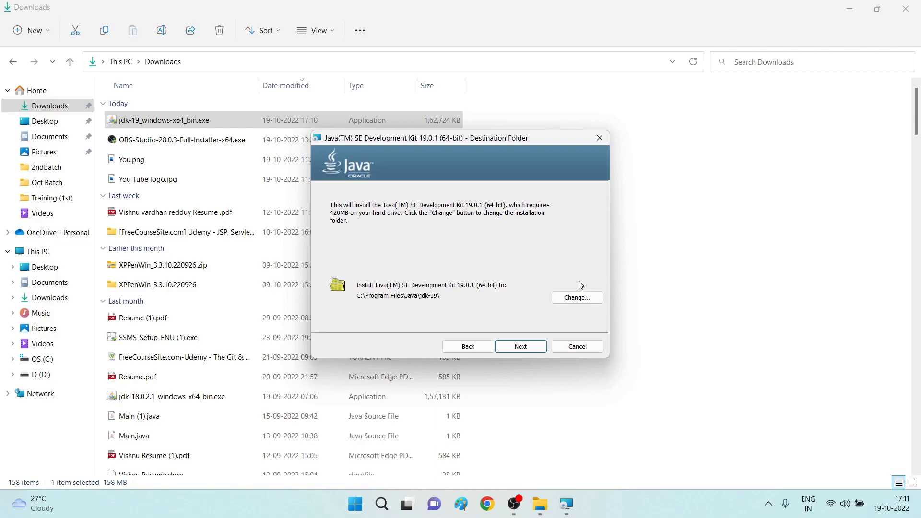
left_click(519, 347)
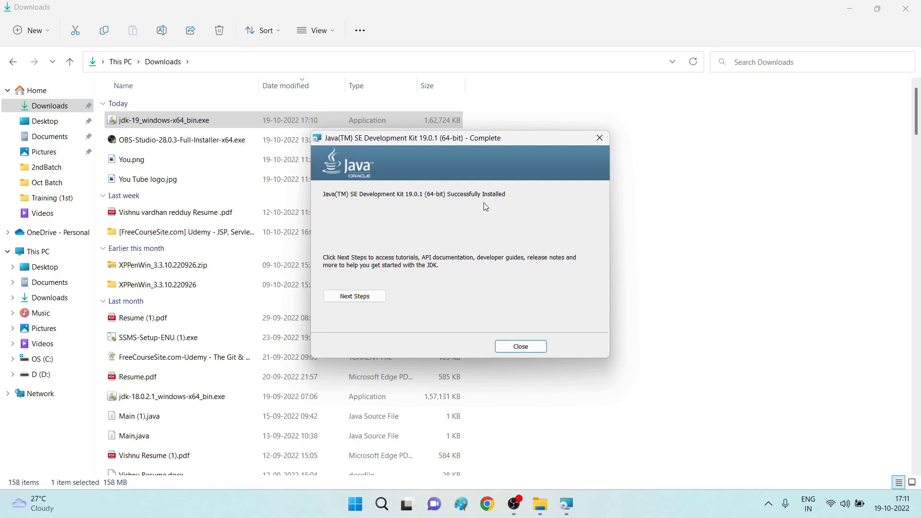
left_click(521, 347)
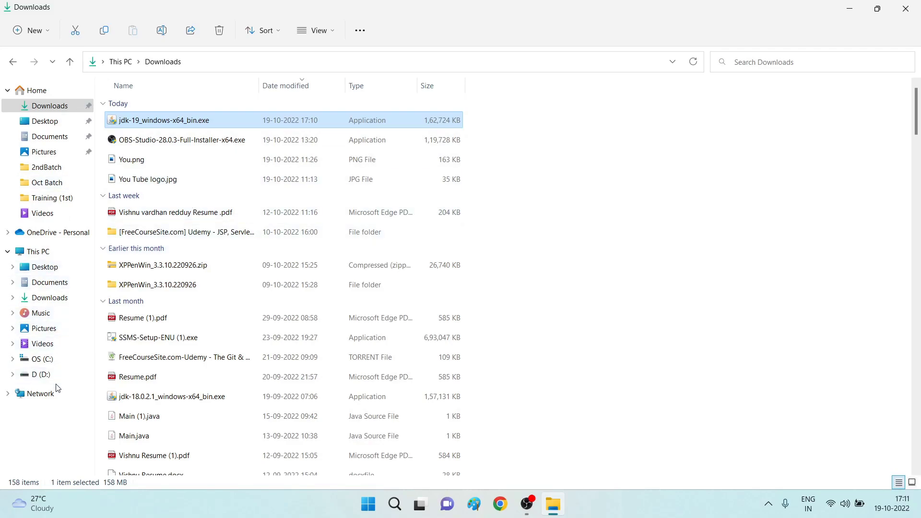
Browse to C:\Program Files\Java\jdk-19\bin and select its full path in the address bar
left_click(56, 360)
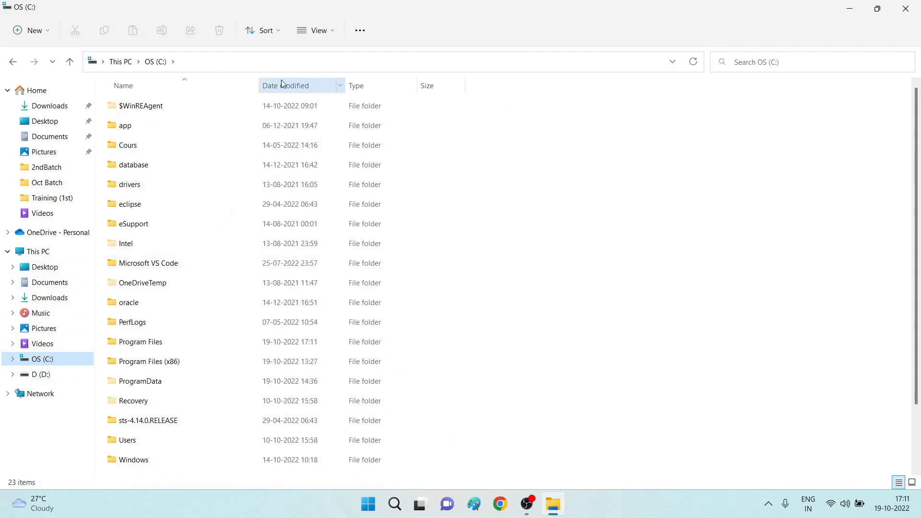
double_click(158, 342)
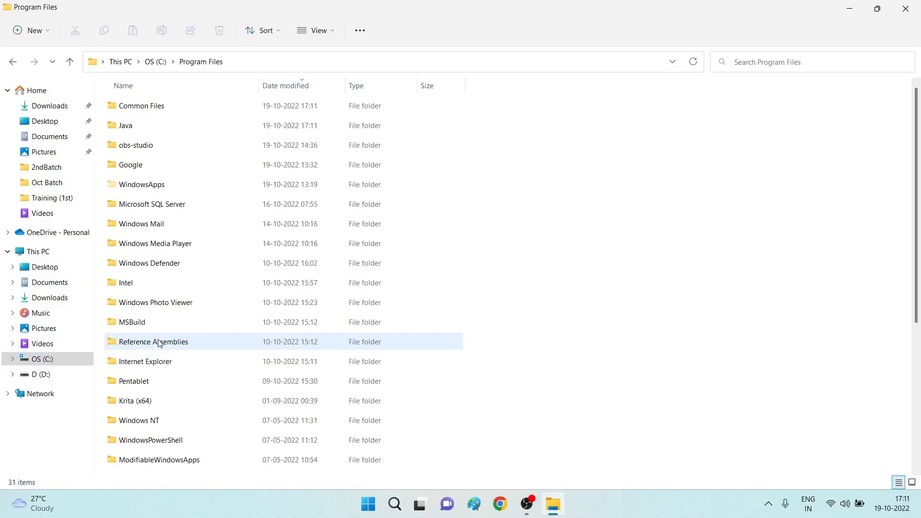
double_click(139, 128)
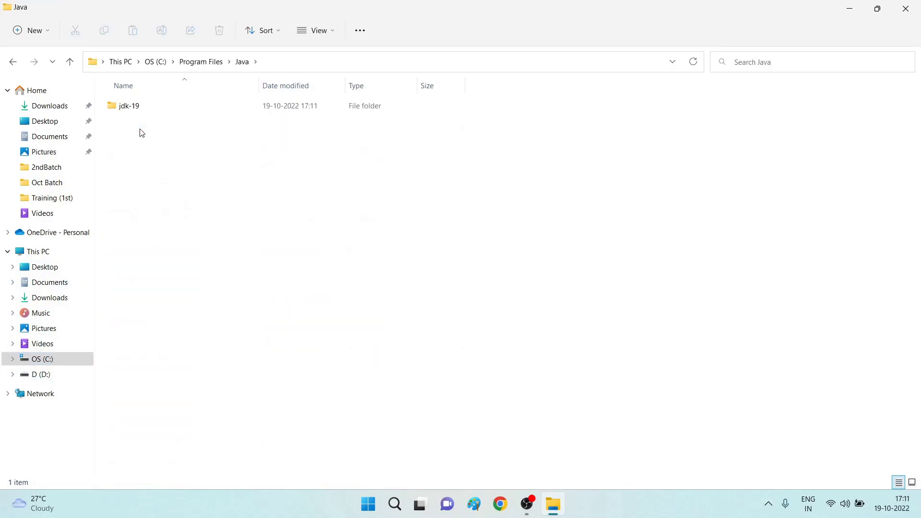
double_click(172, 110)
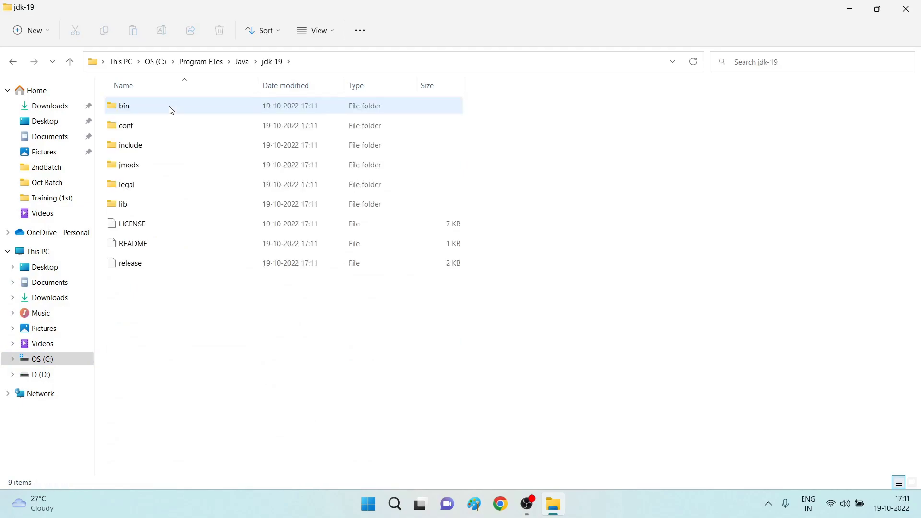
double_click(172, 110)
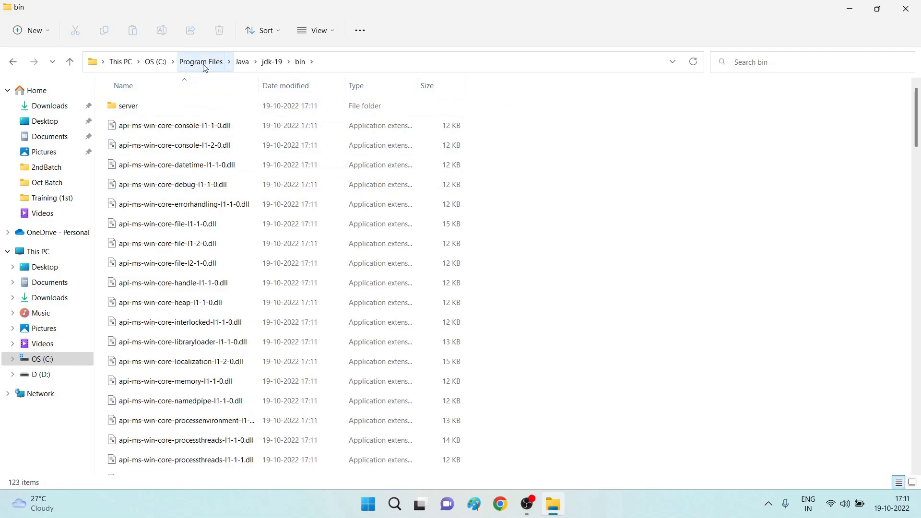
left_click(335, 63)
key("ctrl+c")
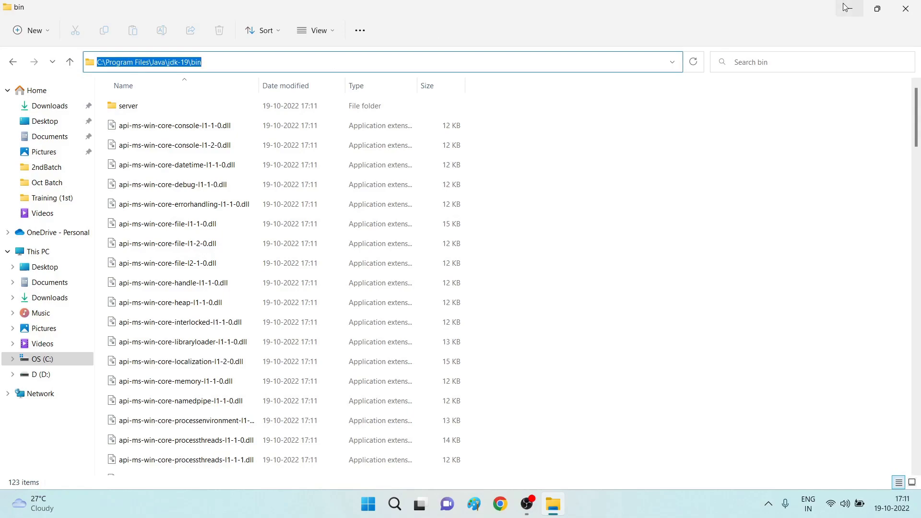
Close File Explorer, search 'envi' and open System Properties, centred on screen
left_click(904, 14)
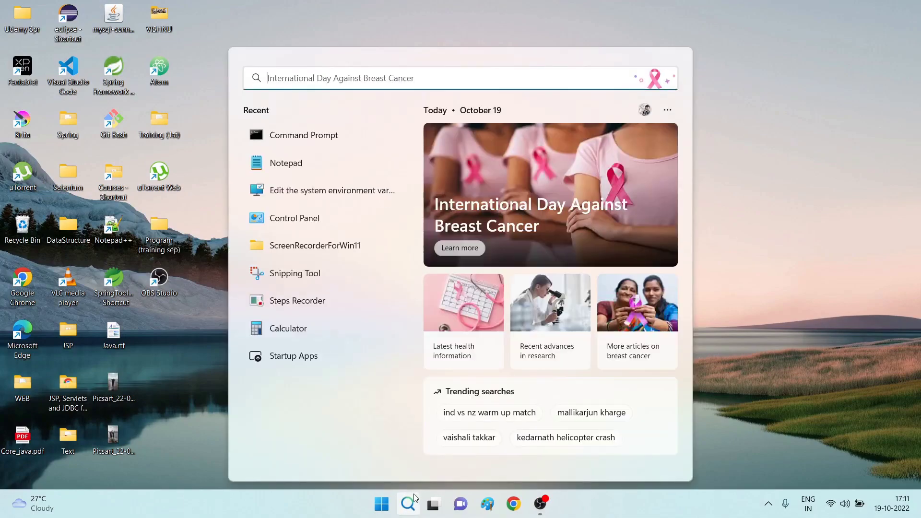
left_click(414, 496)
type("e")
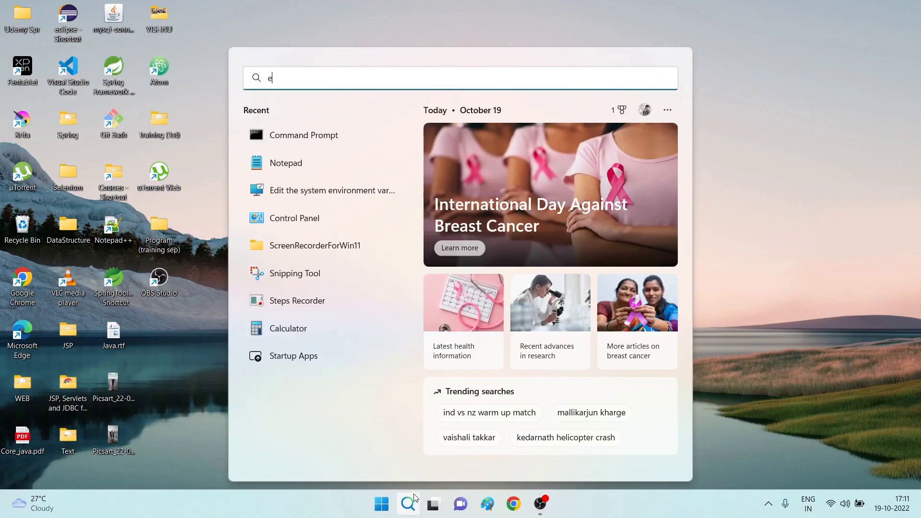
type("nvi")
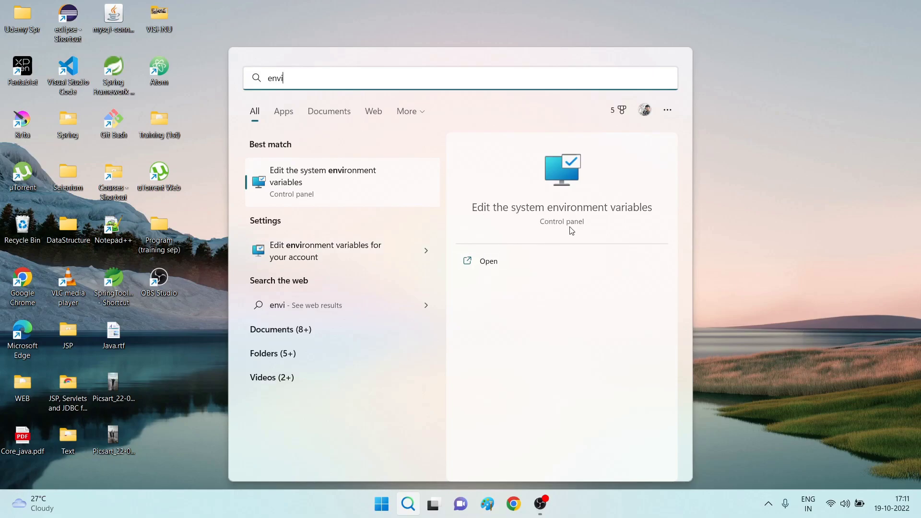
left_click(495, 262)
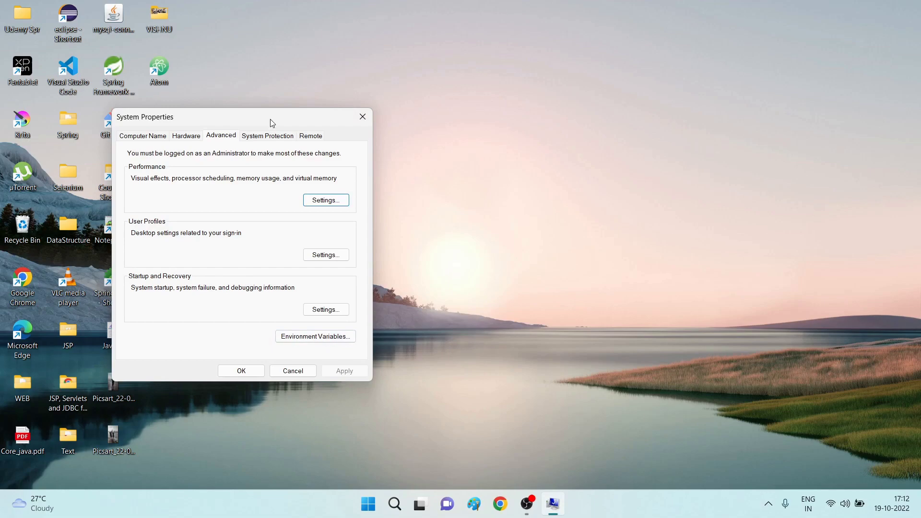
left_click_drag(270, 123, 451, 72)
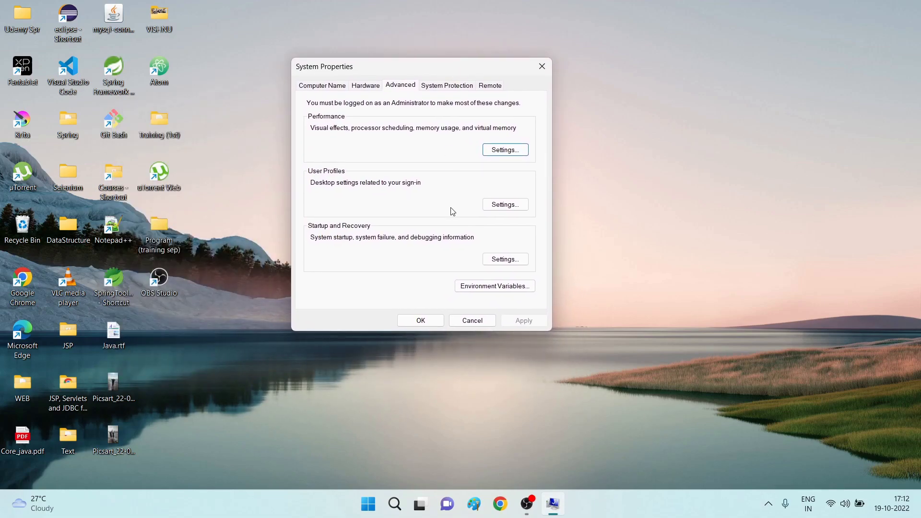
Add C:\Program Files\Java\jdk-19\bin as a new system Path entry and confirm both dialogs
left_click(520, 287)
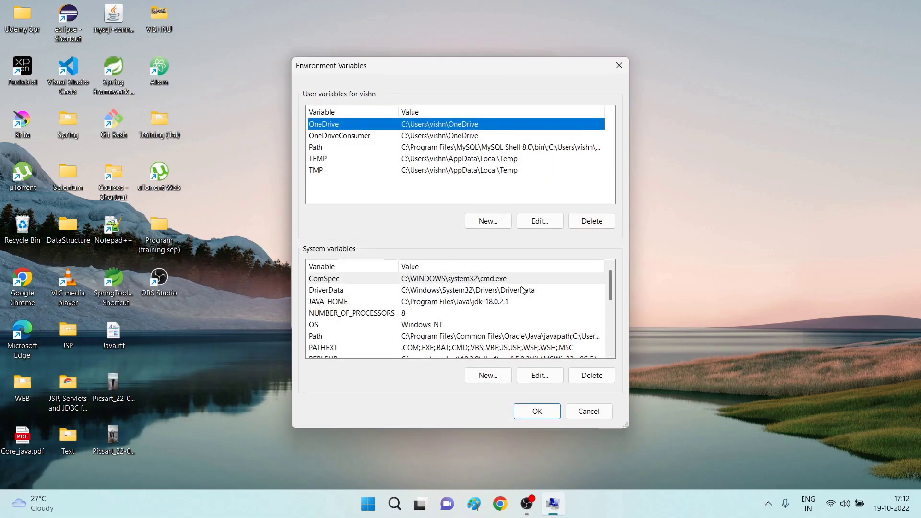
scroll(504, 311, "down", 1)
scroll(504, 311, "down", 1)
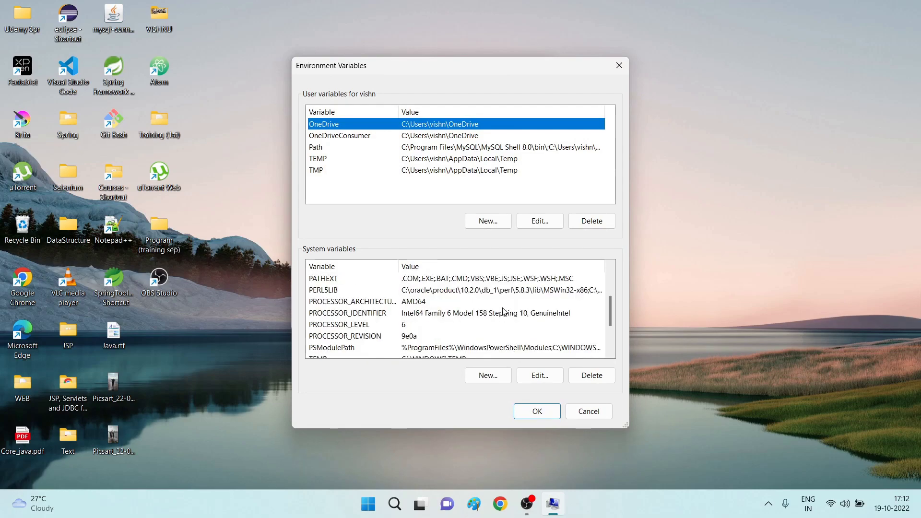
scroll(437, 298, "up", 2)
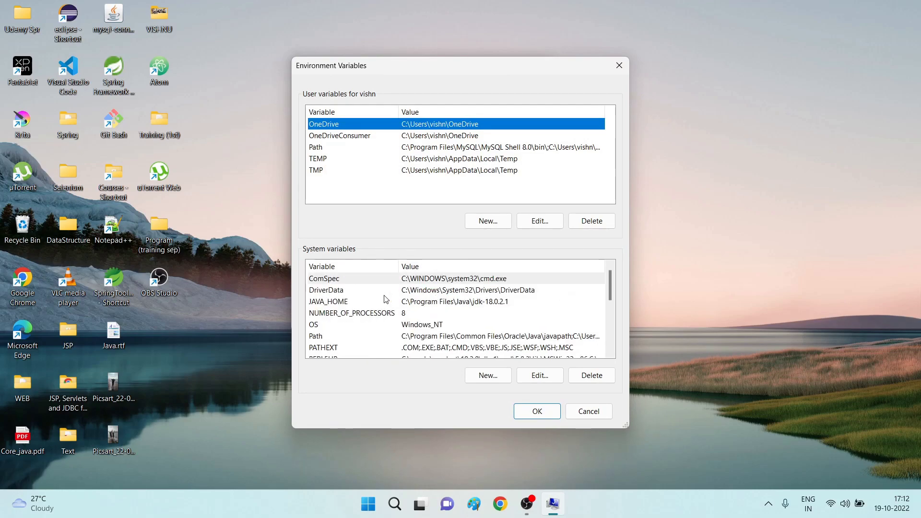
left_click(403, 337)
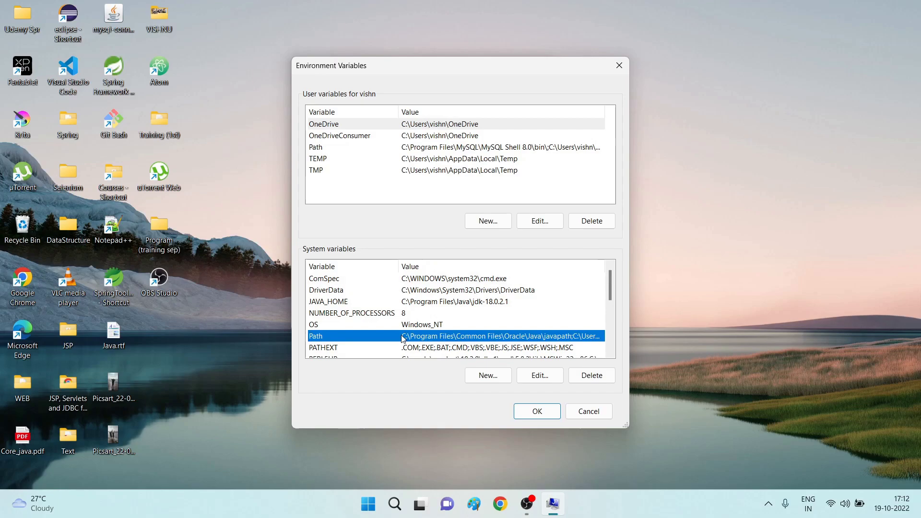
double_click(446, 337)
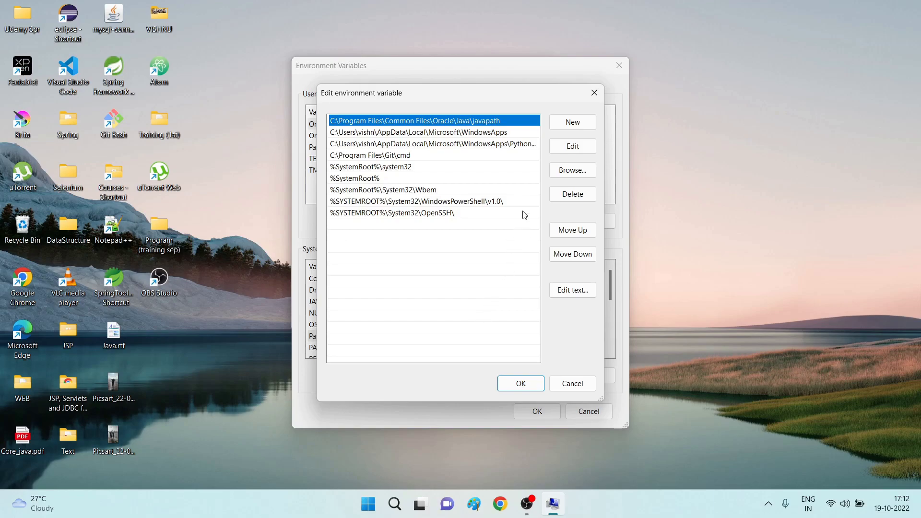
left_click(569, 126)
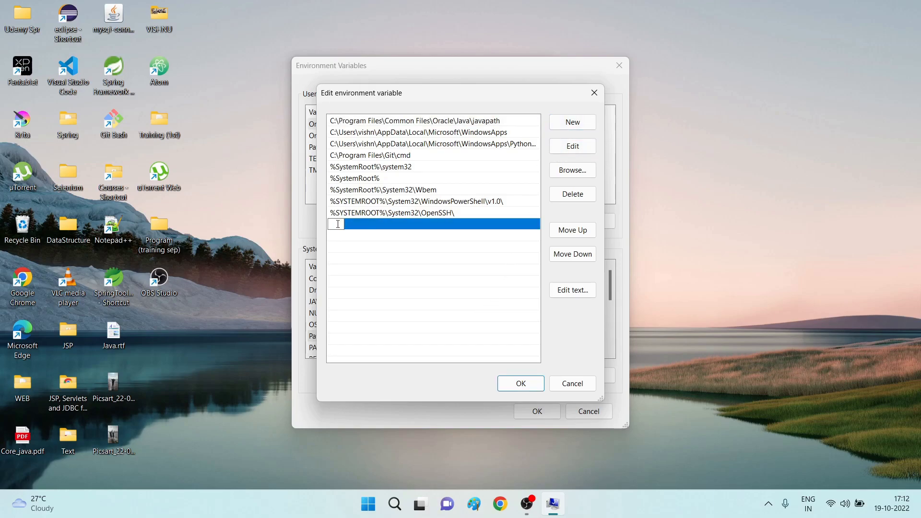
key("ctrl+v")
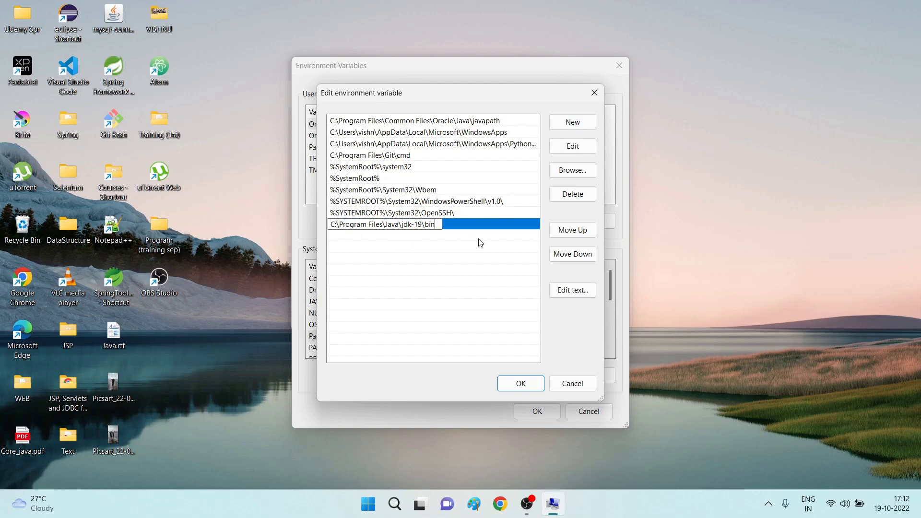
left_click(522, 382)
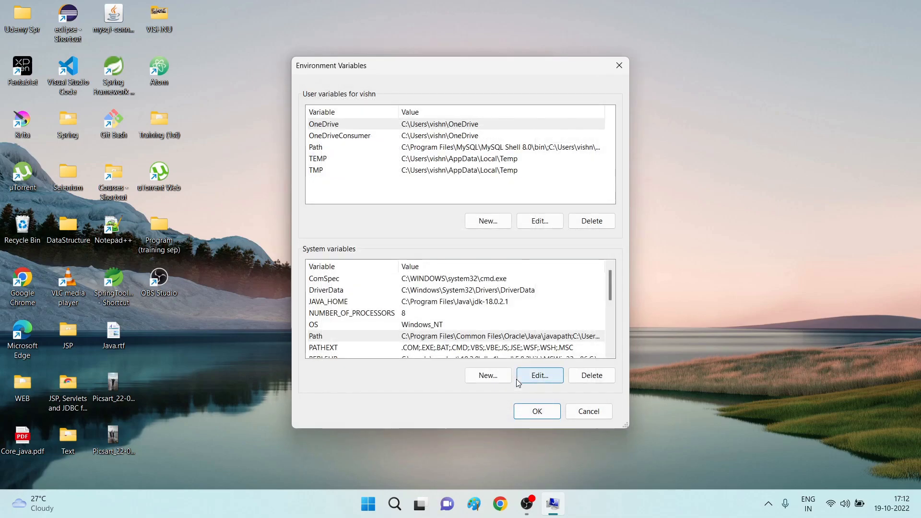
left_click(540, 413)
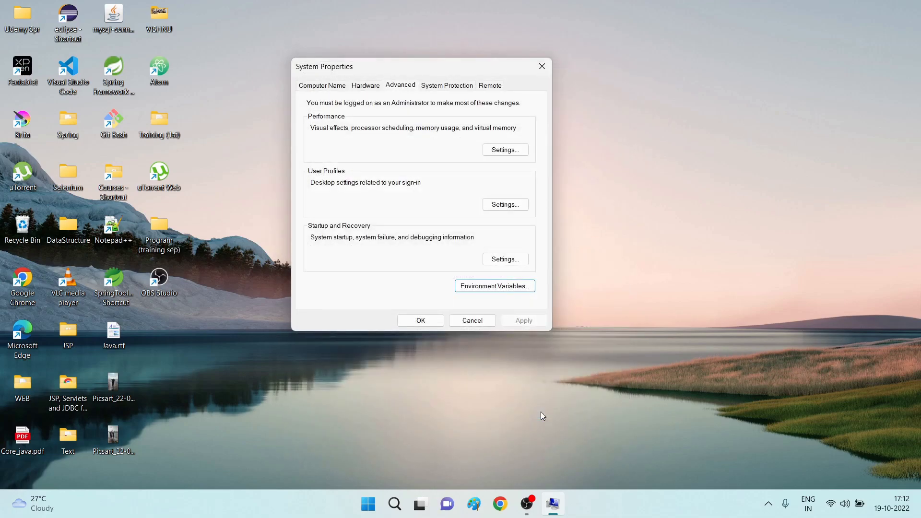
Open a new Command Prompt and verify java -version reports 19.0.1
left_click(423, 320)
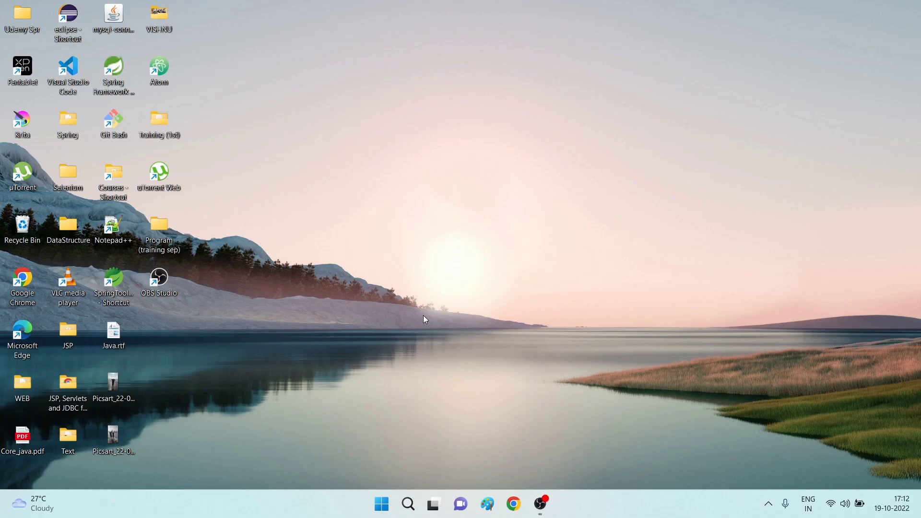
left_click(416, 514)
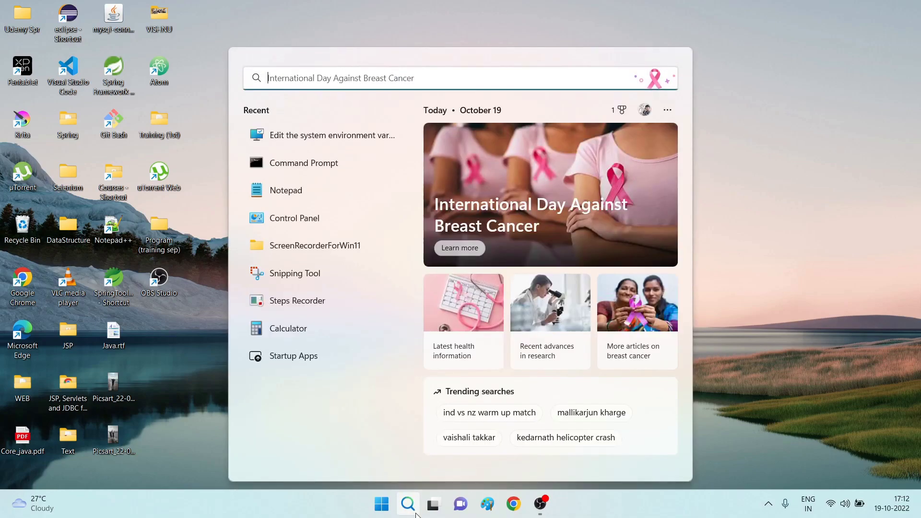
type("cmd")
key("Return")
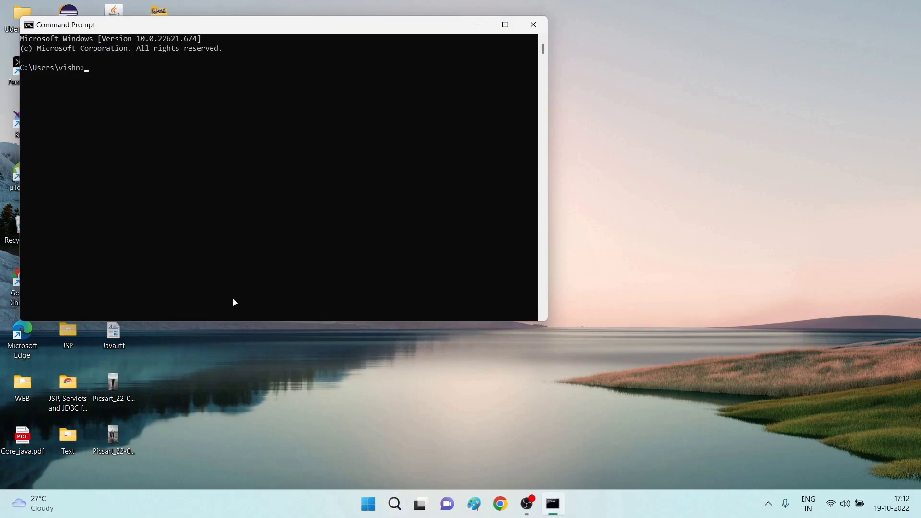
scroll(141, 66, "up", 3, "ctrl")
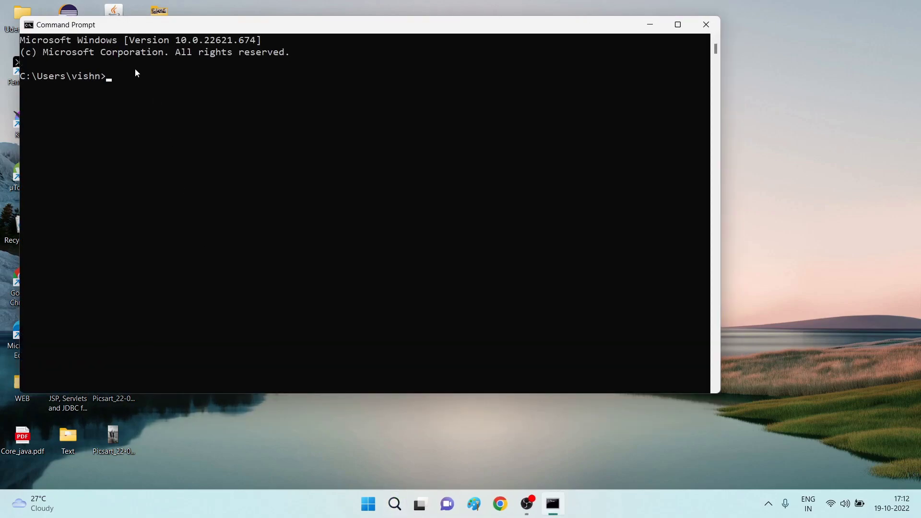
type("java -version")
key("Return")
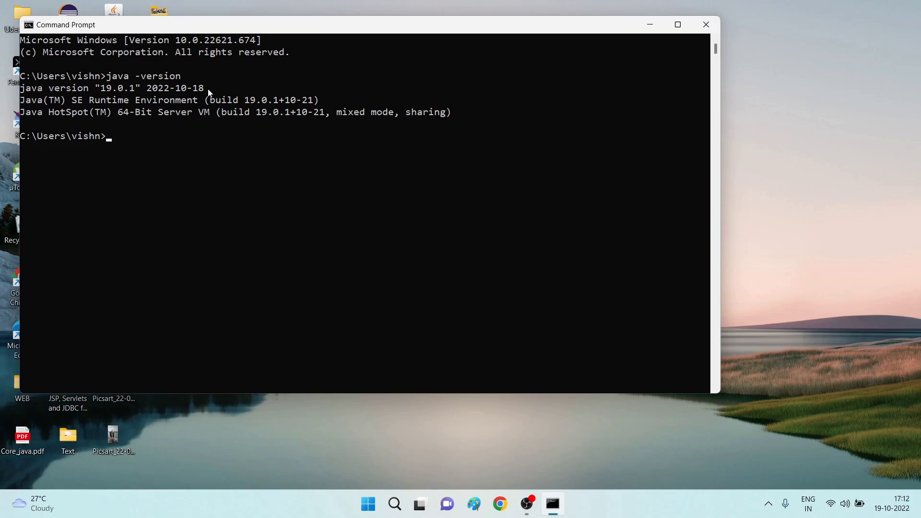
left_click_drag(209, 91, 27, 90)
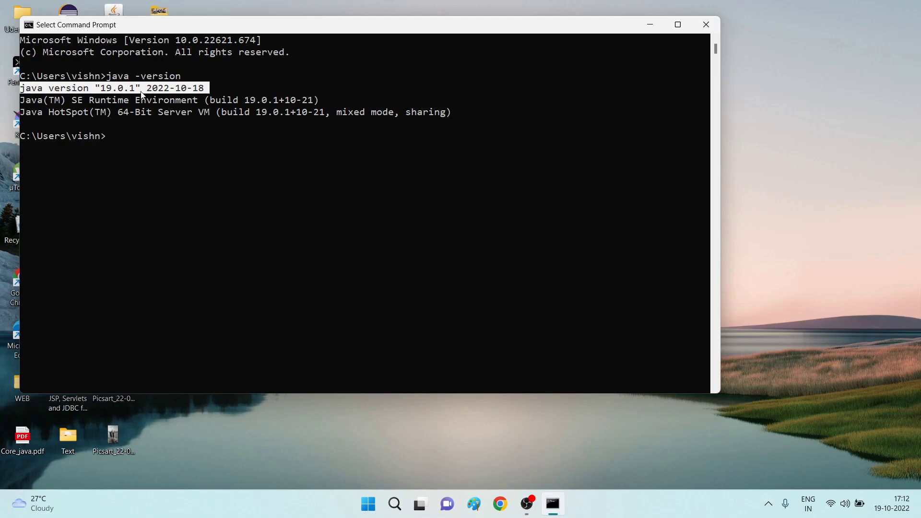
left_click(304, 172)
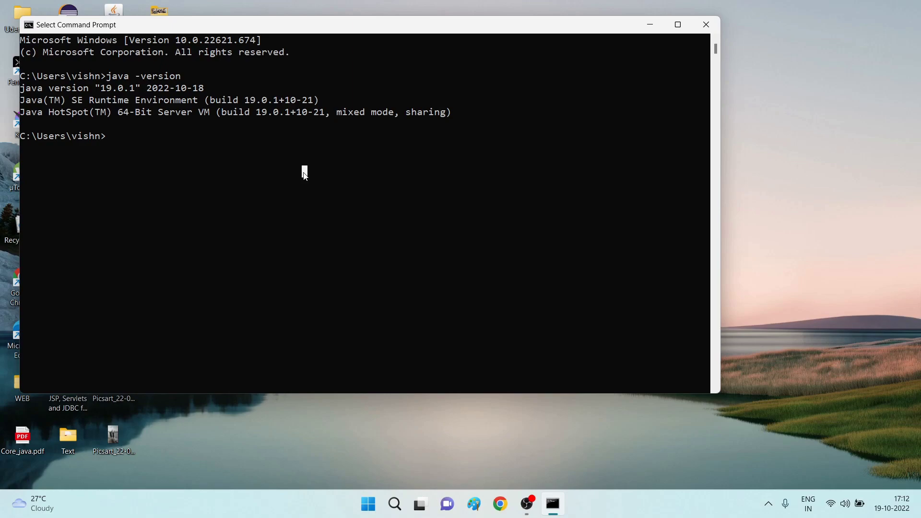
Close Command Prompt and open Notepad via a 'note' search
left_click(698, 22)
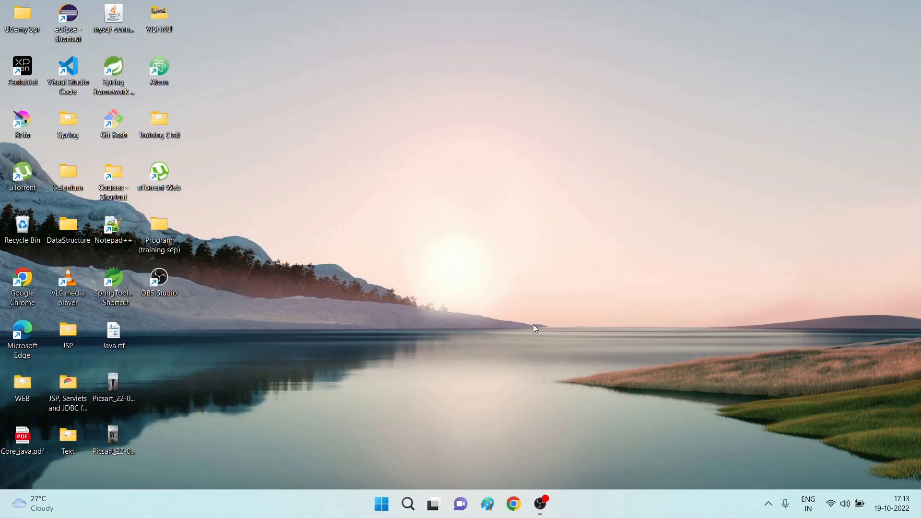
left_click(382, 504)
type("note")
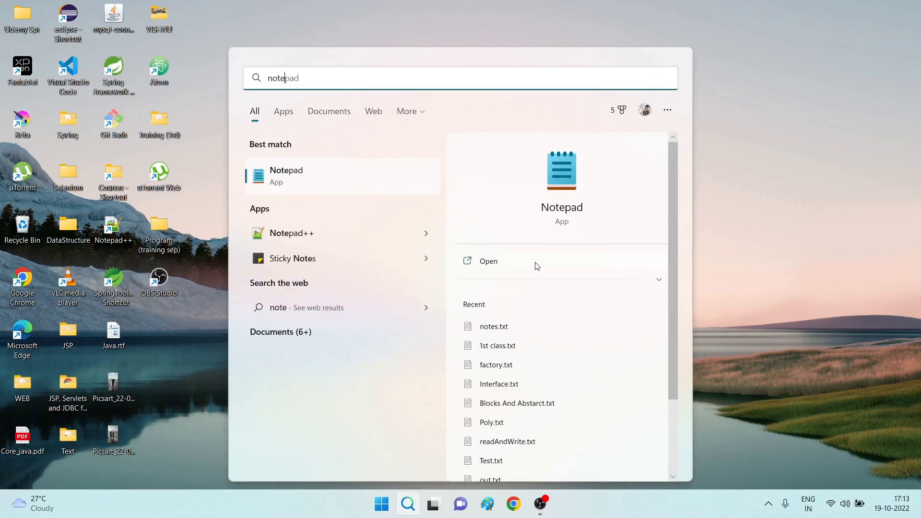
left_click(536, 264)
Write a class Test whose main method prints "Hello World"
type("class tes")
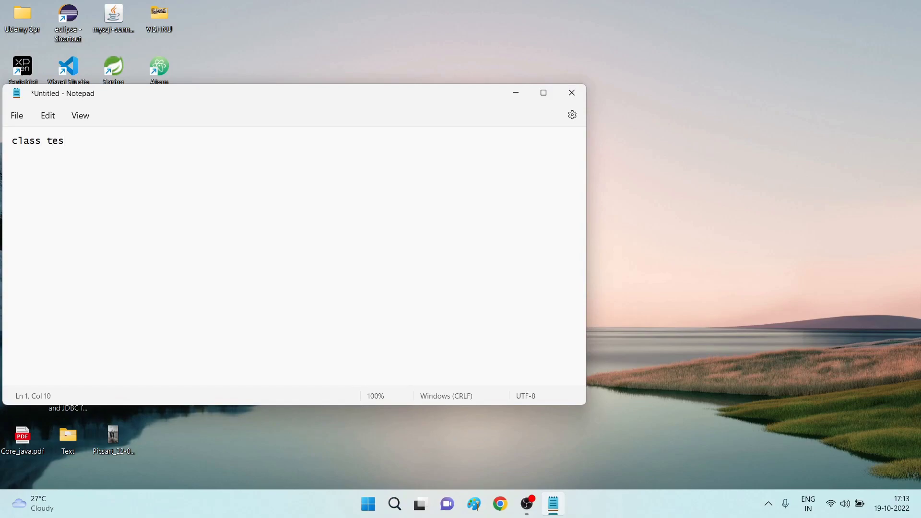
key("BackSpace")
key("BackSpace")
type("Test {")
key("Return")
type("}")
type("public")
type(" static voi")
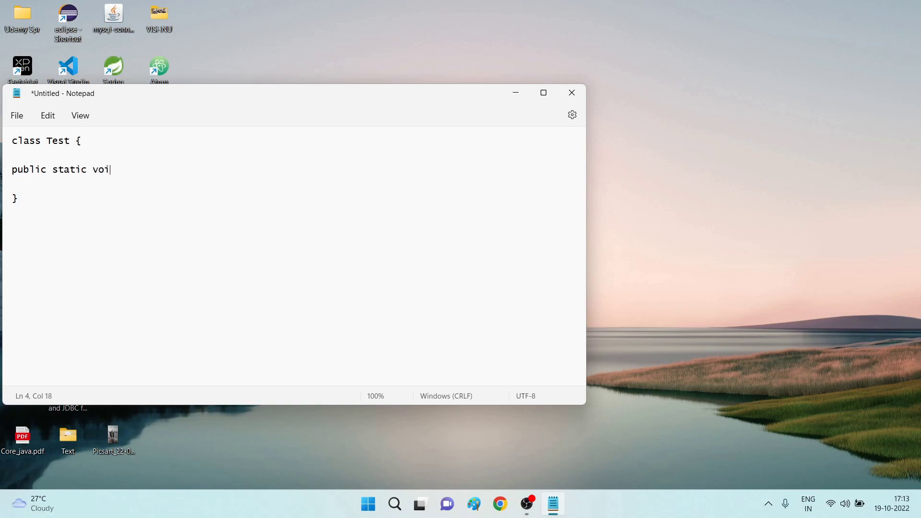
type("d ami")
key("BackSpace")
type("main(String args[]")
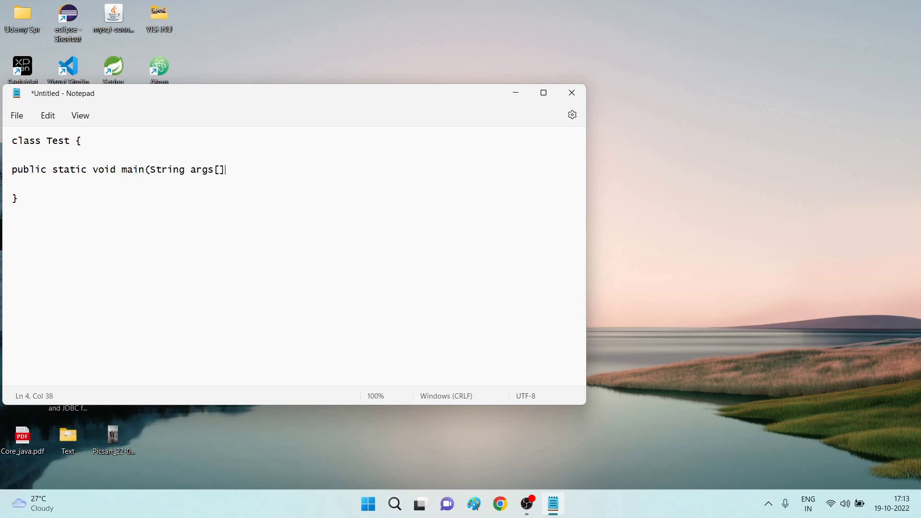
type("){")
key("Return")
key("Return")
type("{")
key("BackSpace")
key("BackSpace")
type("}")
key("Return")
type("System.out.prin")
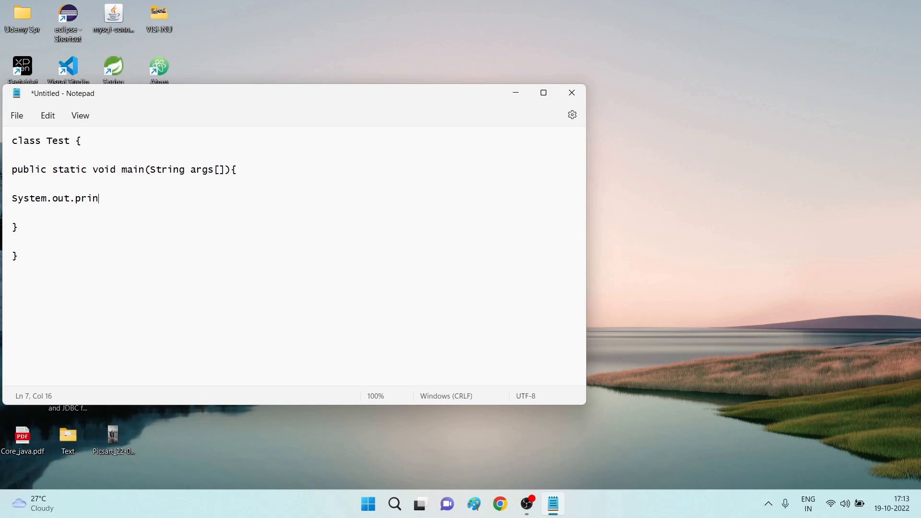
type("tln()")
type("\"Hello ")
type("Worll")
key("BackSpace")
type("d\");")
Save the file as Test.java on drive D: with the All files type
key("ctrl+s")
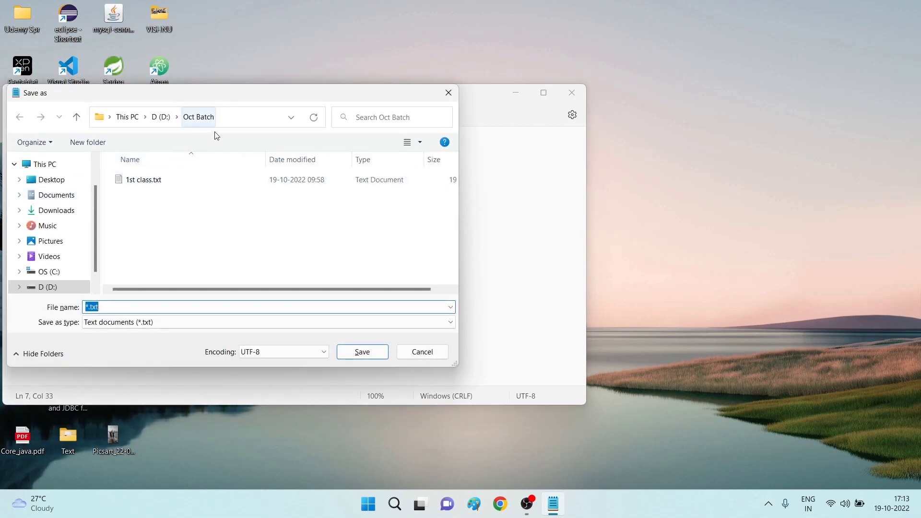
left_click(54, 287)
scroll(272, 238, "down", 6)
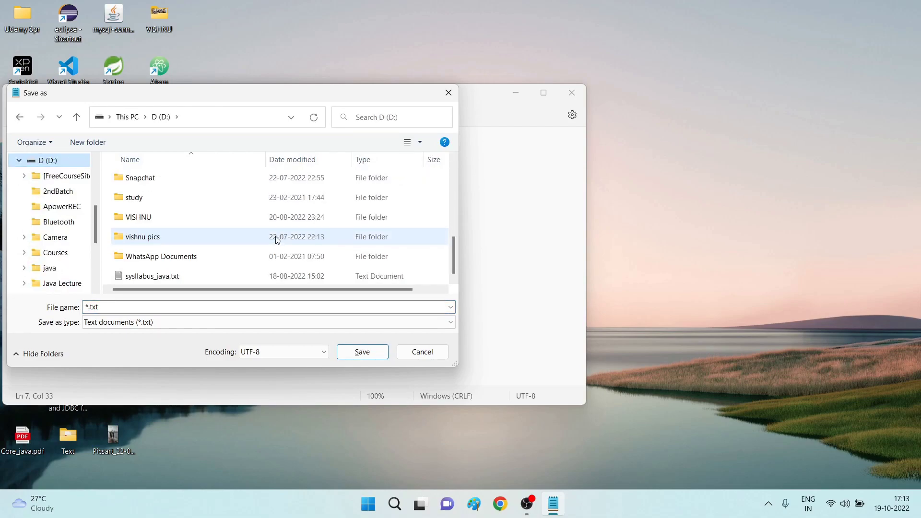
left_click(191, 305)
type("Te")
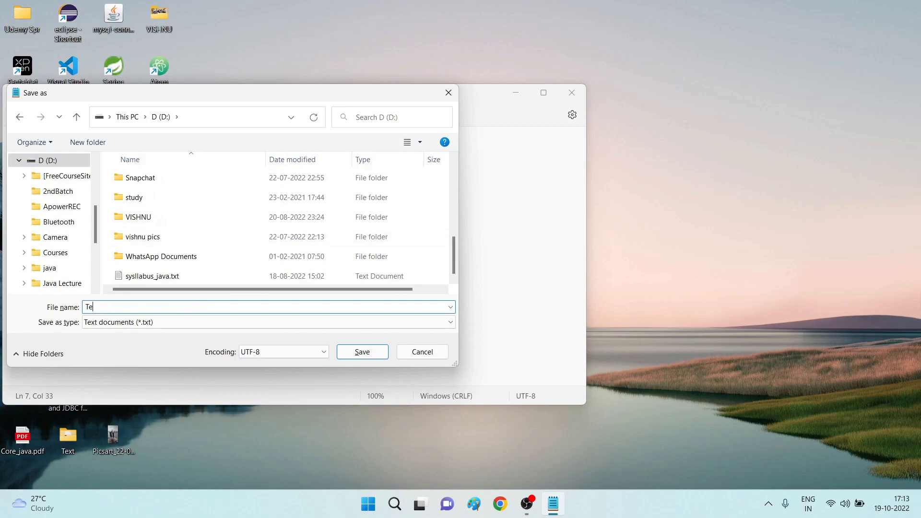
type("st.java")
left_click(246, 322)
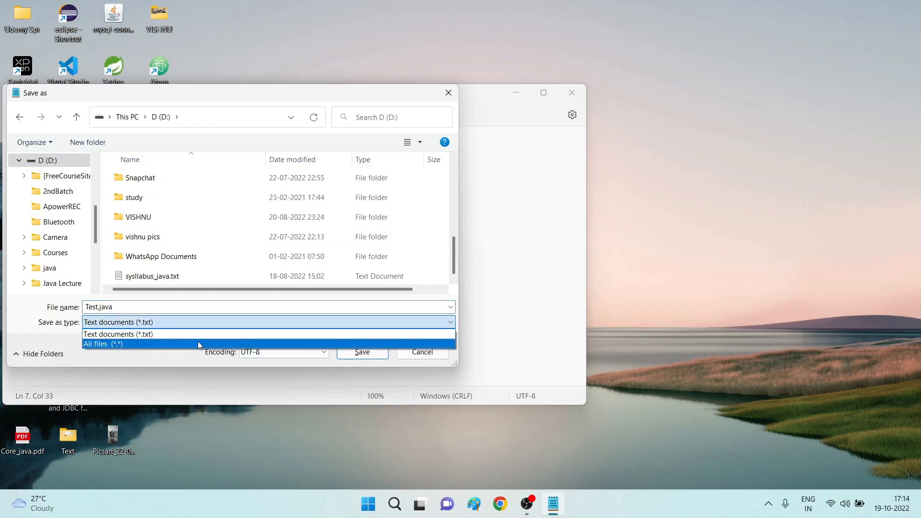
left_click(199, 344)
left_click(361, 352)
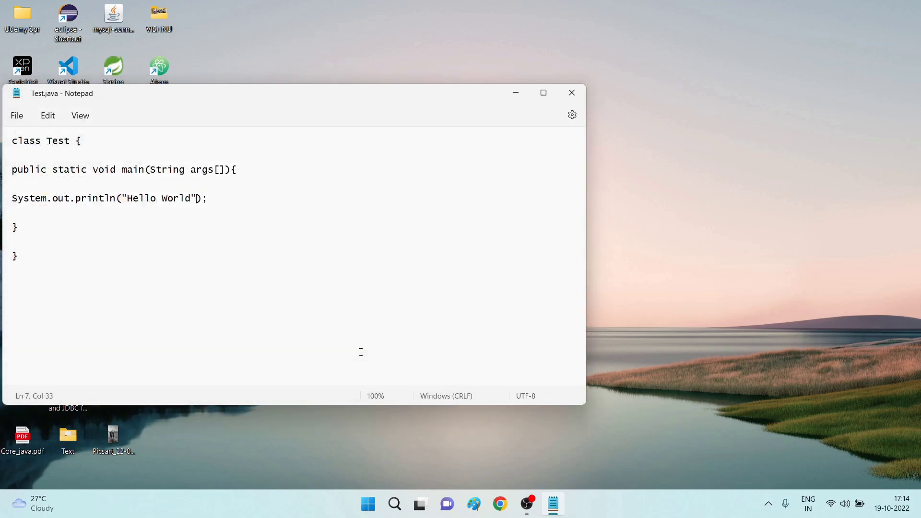
Close Notepad and launch cmd from File Explorer's address bar on drive D:
left_click(571, 93)
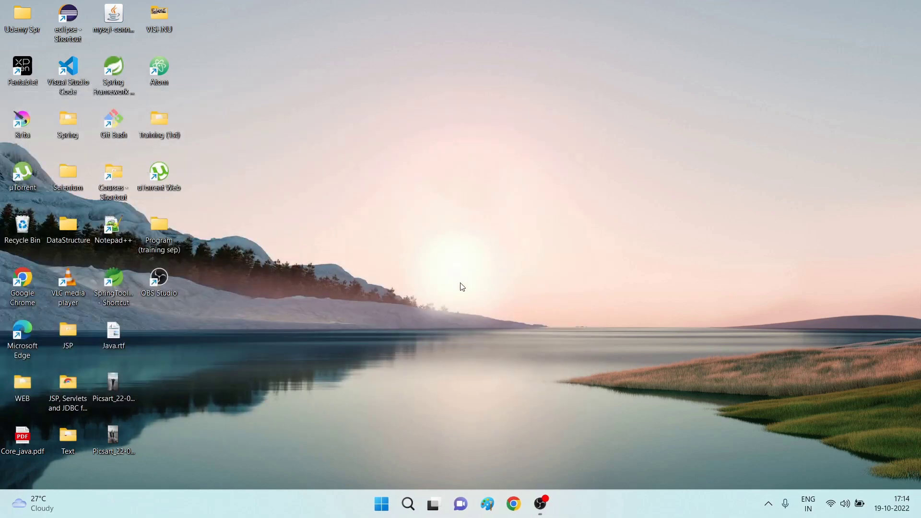
double_click(161, 230)
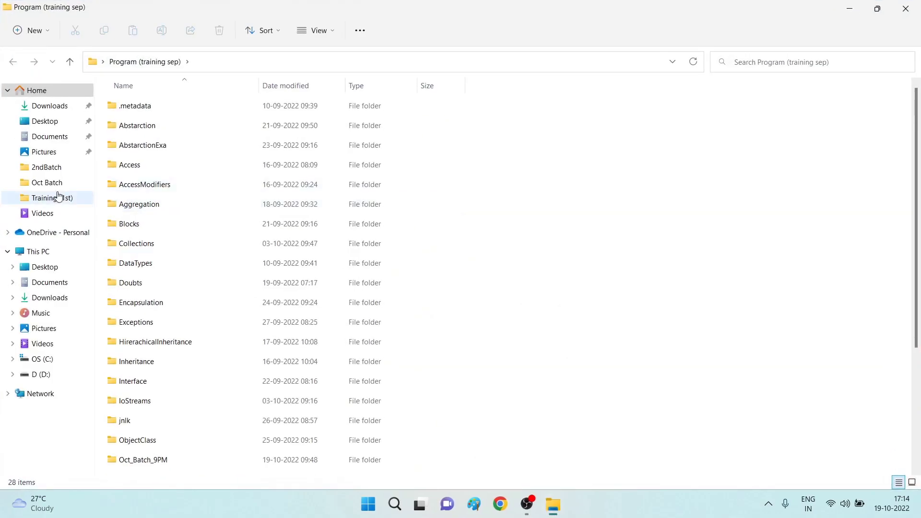
left_click(62, 374)
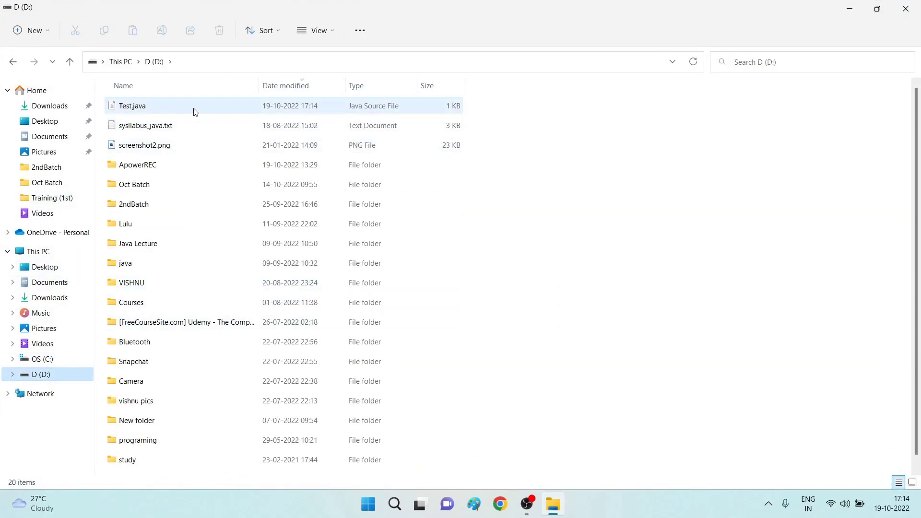
left_click(214, 63)
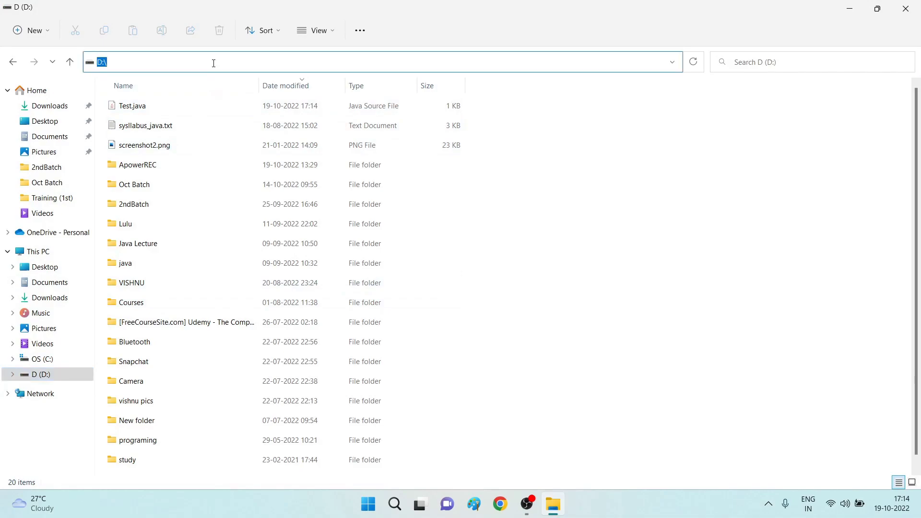
type("cmd")
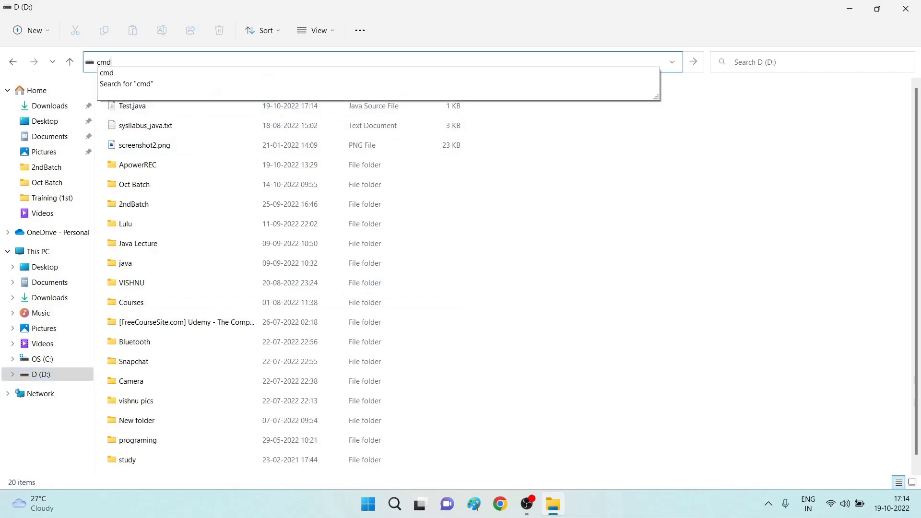
key("Return")
Compile Test.java with javac, fixing the file name's case and extension typos
type("j")
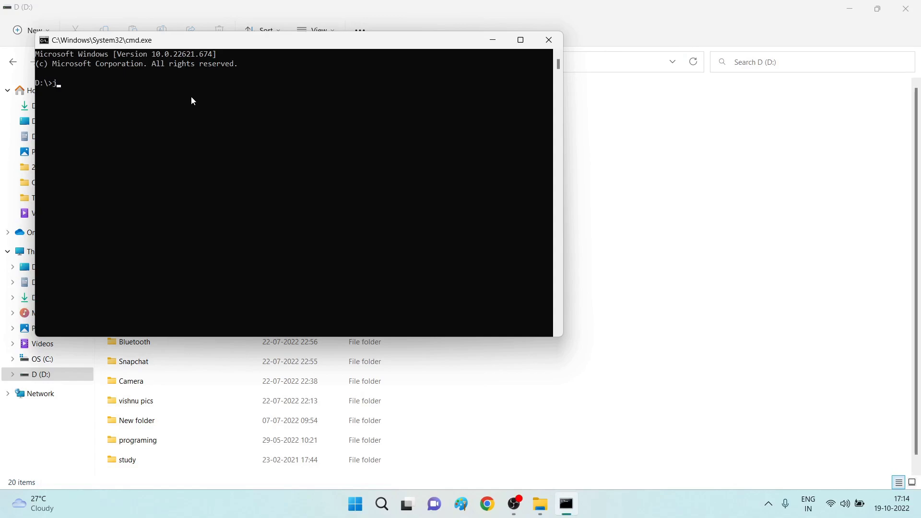
type("avac test")
scroll(191, 100, "up", 1, "ctrl")
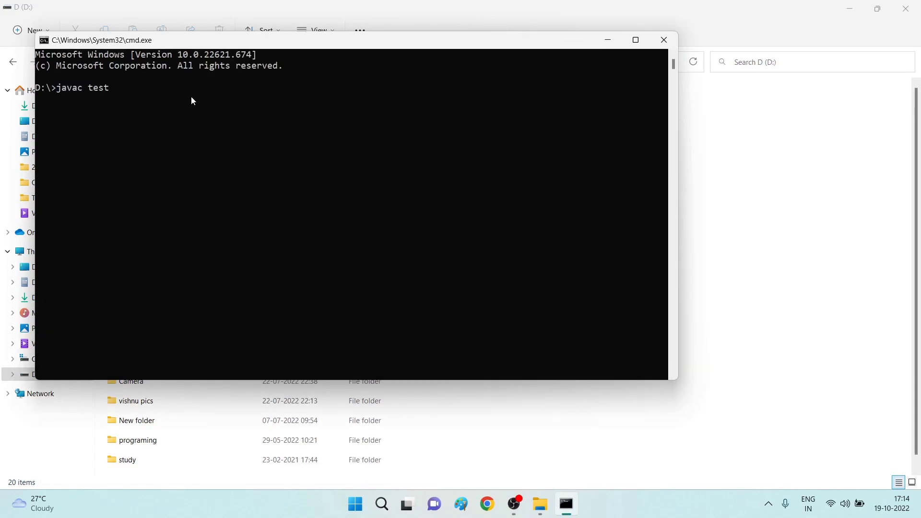
key("BackSpace")
key("BackSpace")
key("BackSpace")
key("BackSpace")
type("test")
key("BackSpace")
key("BackSpace")
key("BackSpace")
key("BackSpace")
type("Test.jva")
key("BackSpace")
key("BackSpace")
key("BackSpace")
type("java")
key("Return")
Run the Test class with java Test and highlight the Hello World output
type("java Test")
key("Return")
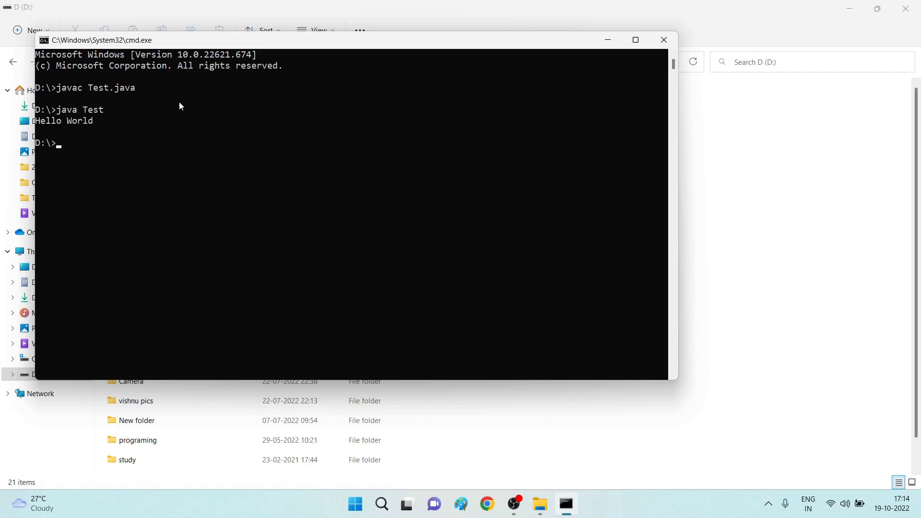
left_click_drag(97, 122, 41, 126)
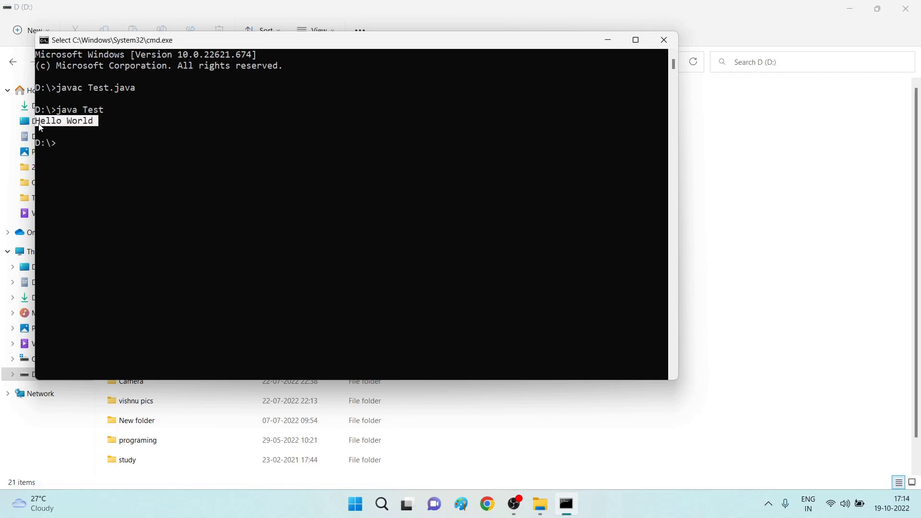